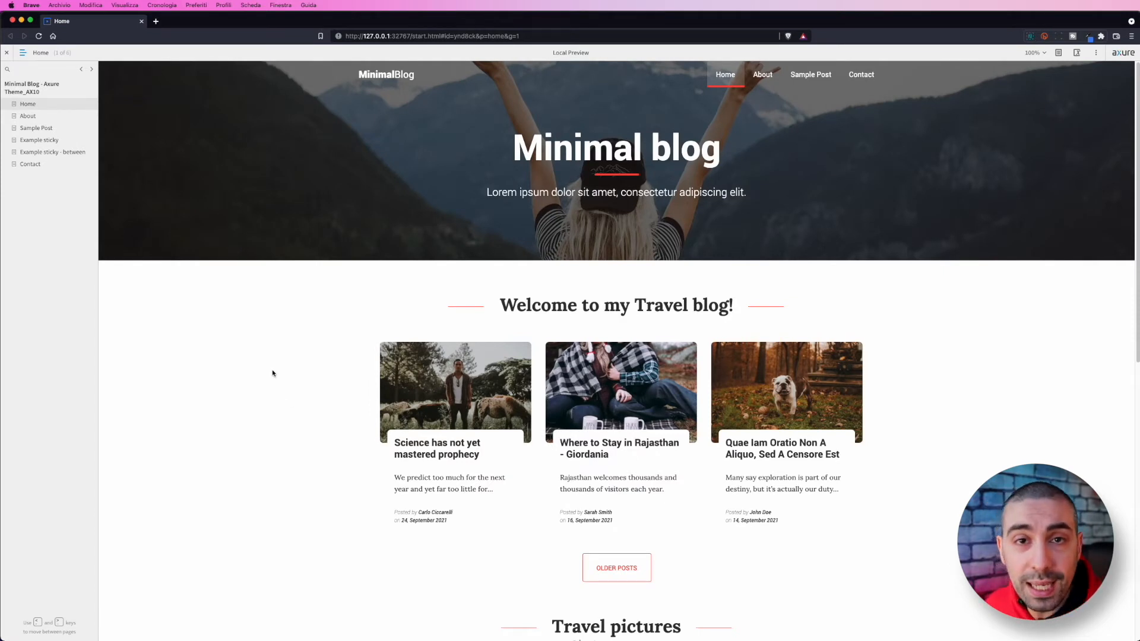
Step: Review the Home page preview from the hero banner through the posts and travel pictures to the footer, watching the header while scrolling
scroll(273, 373, "down", 1)
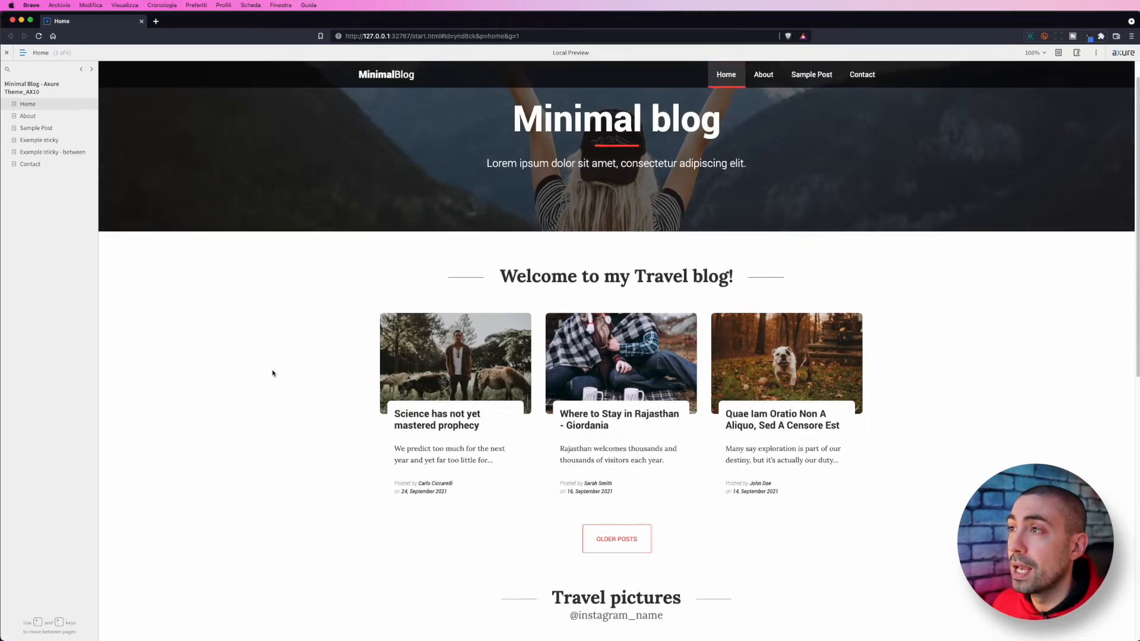
scroll(272, 373, "up", 2)
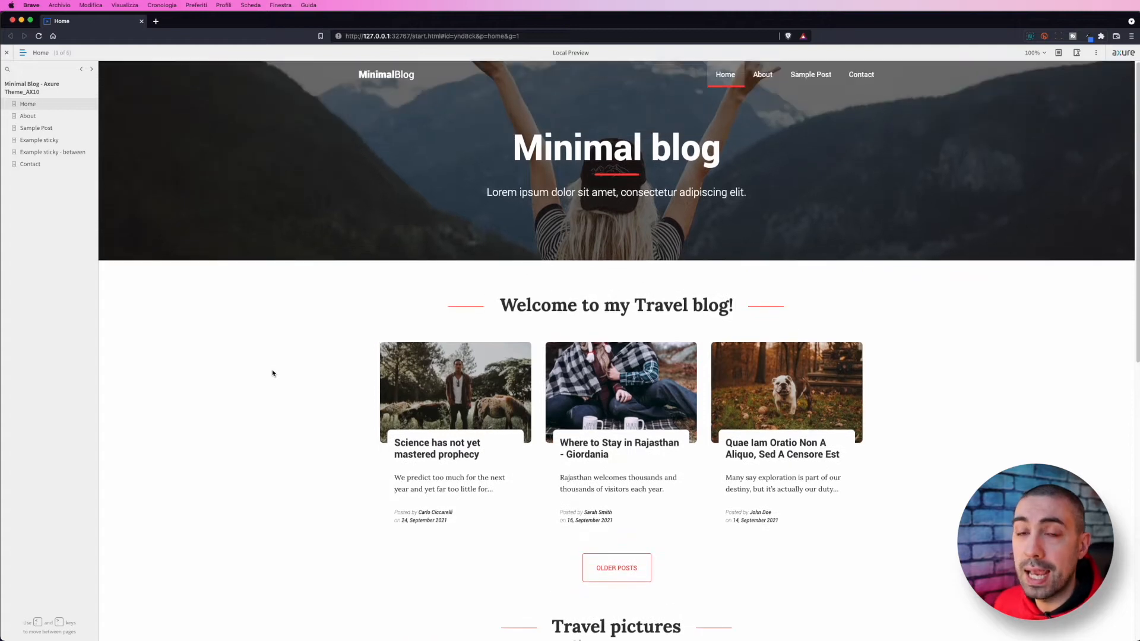
scroll(270, 450, "down", 1)
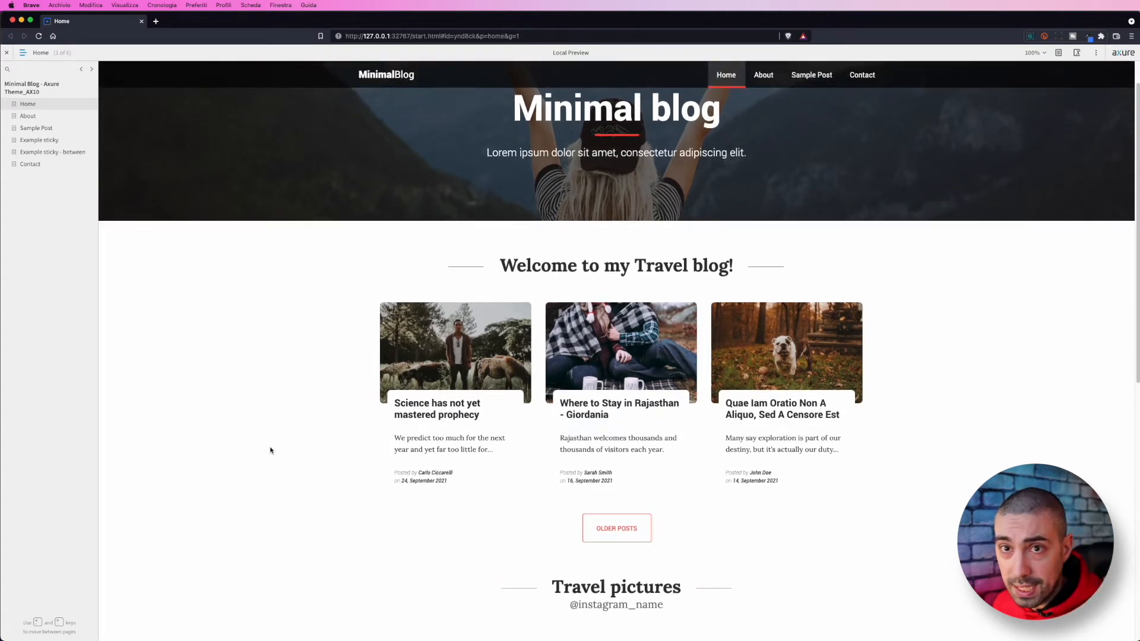
scroll(271, 450, "down", 1)
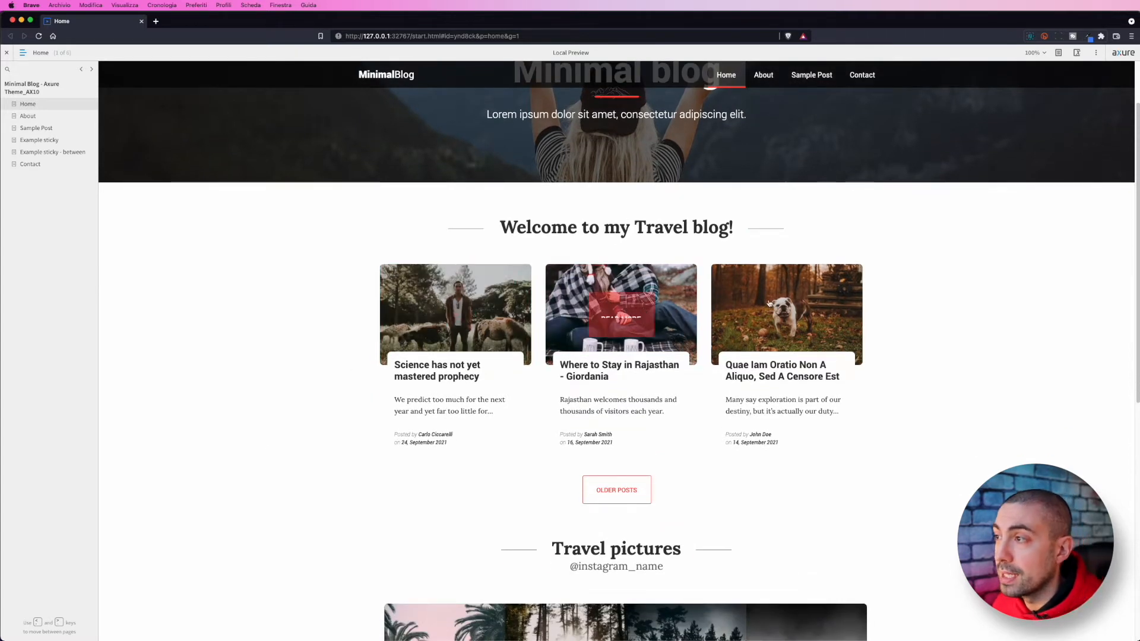
scroll(357, 504, "down", 5)
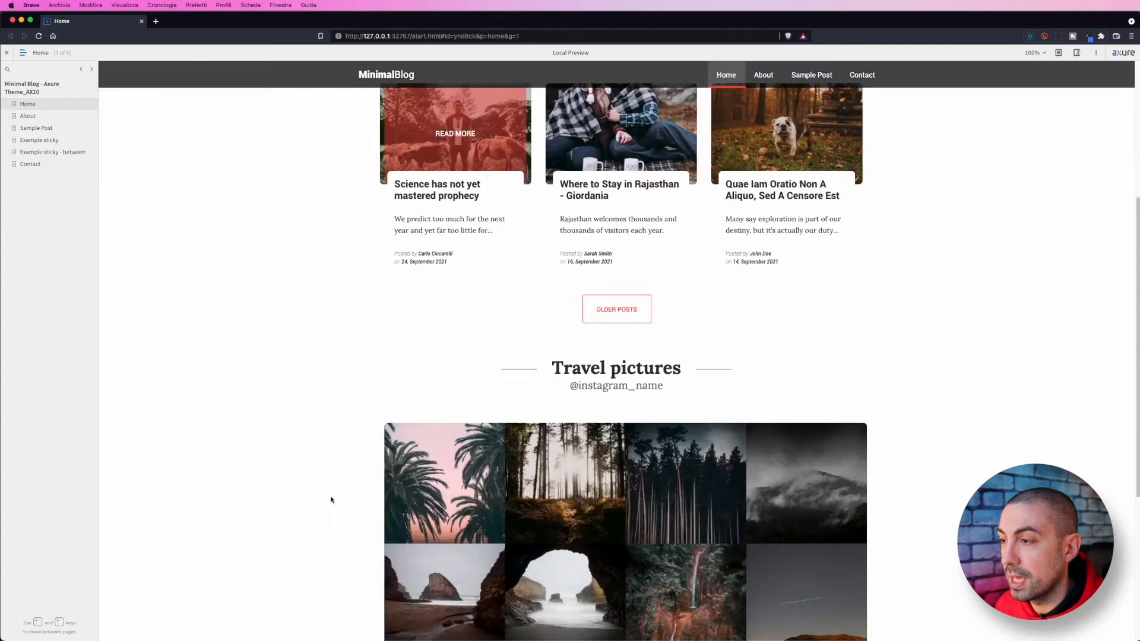
scroll(742, 451, "down", 3)
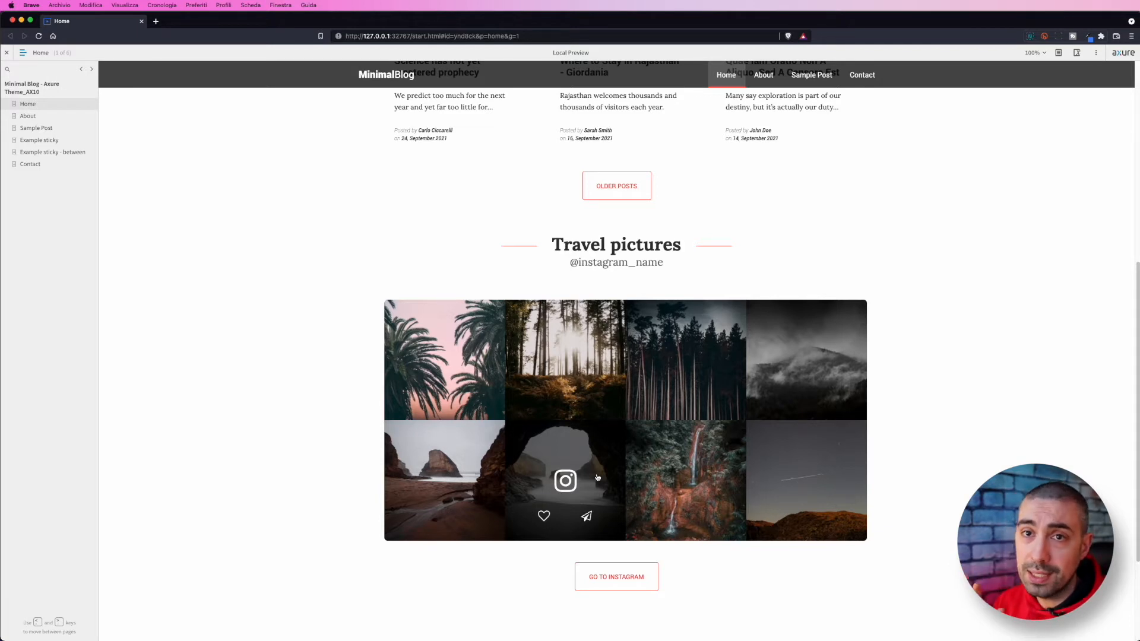
scroll(597, 477, "down", 5)
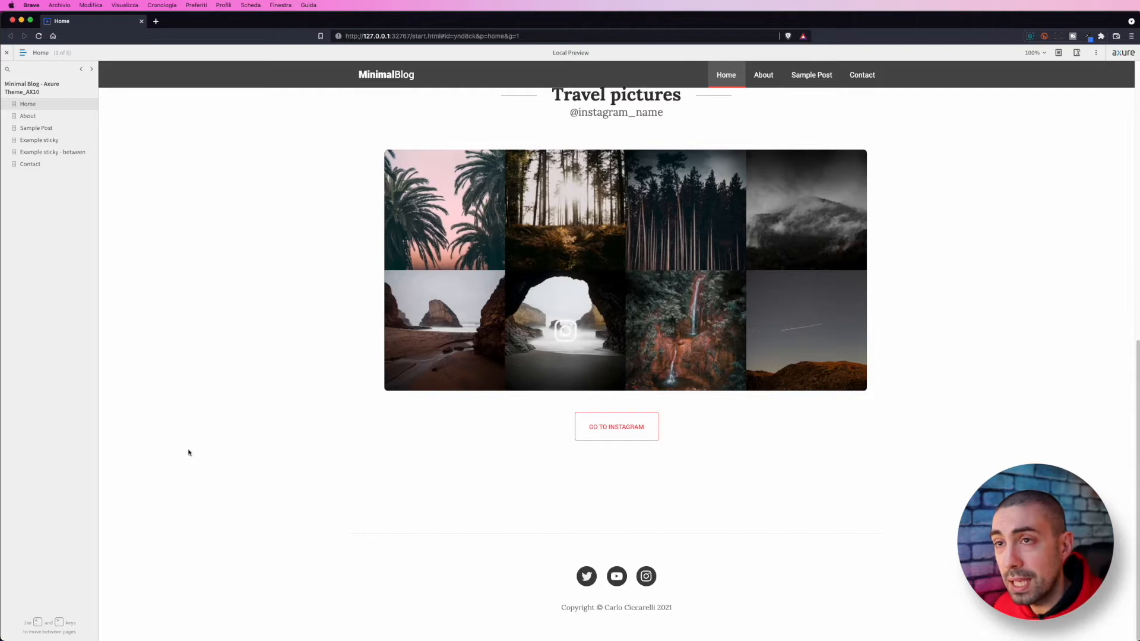
Step: Open the About page in the preview and look through its content, then return to its hero banner
left_click(37, 119)
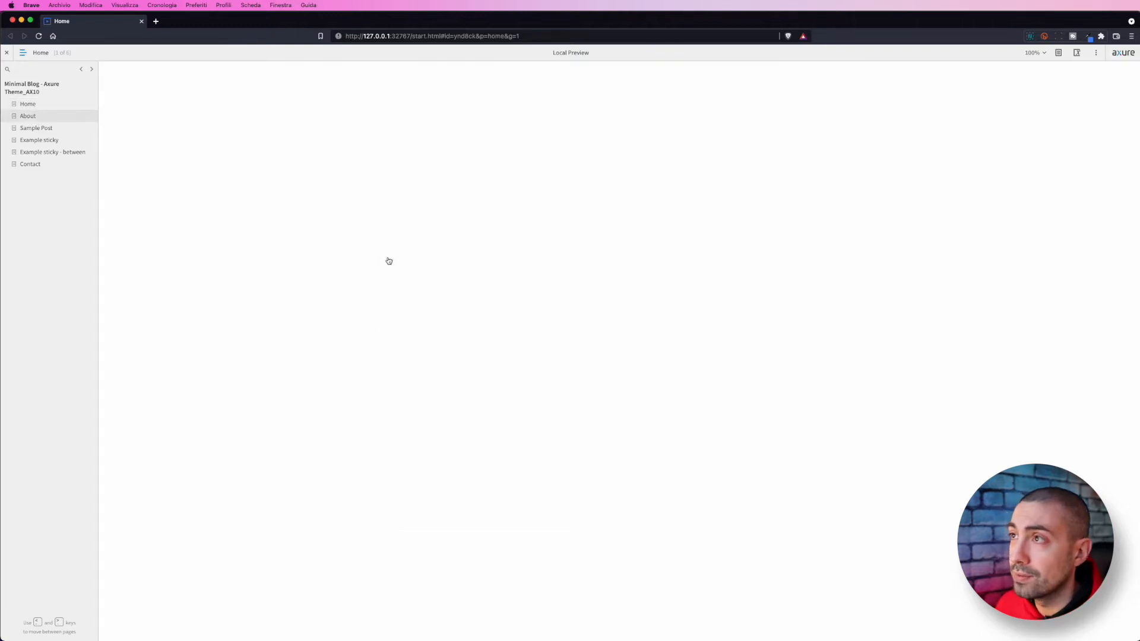
scroll(392, 457, "down", 6)
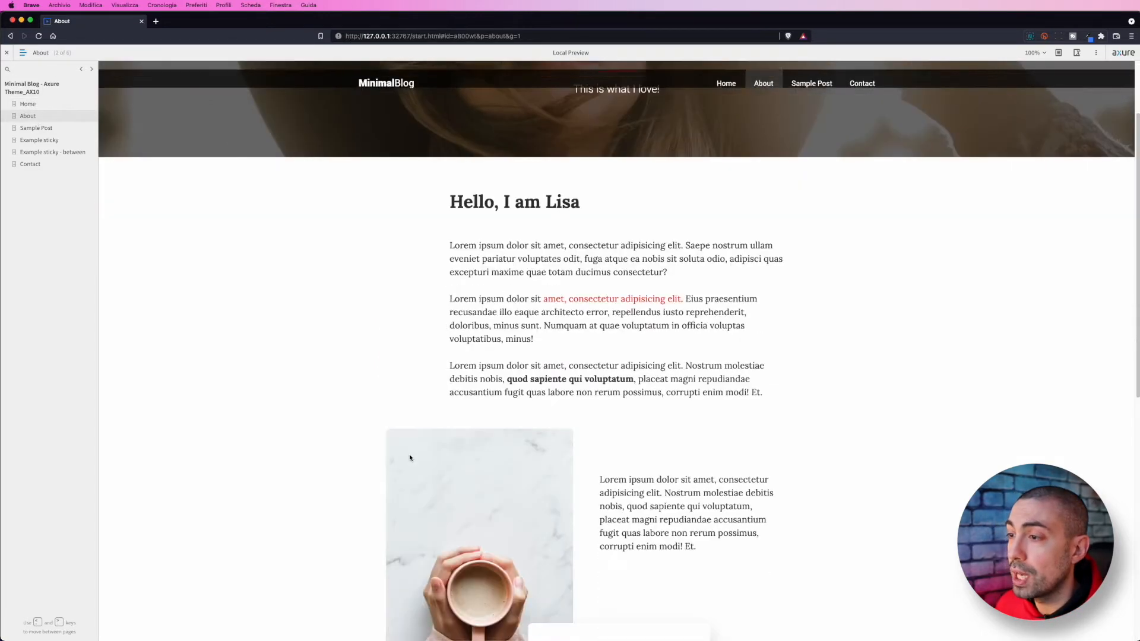
scroll(387, 459, "down", 3)
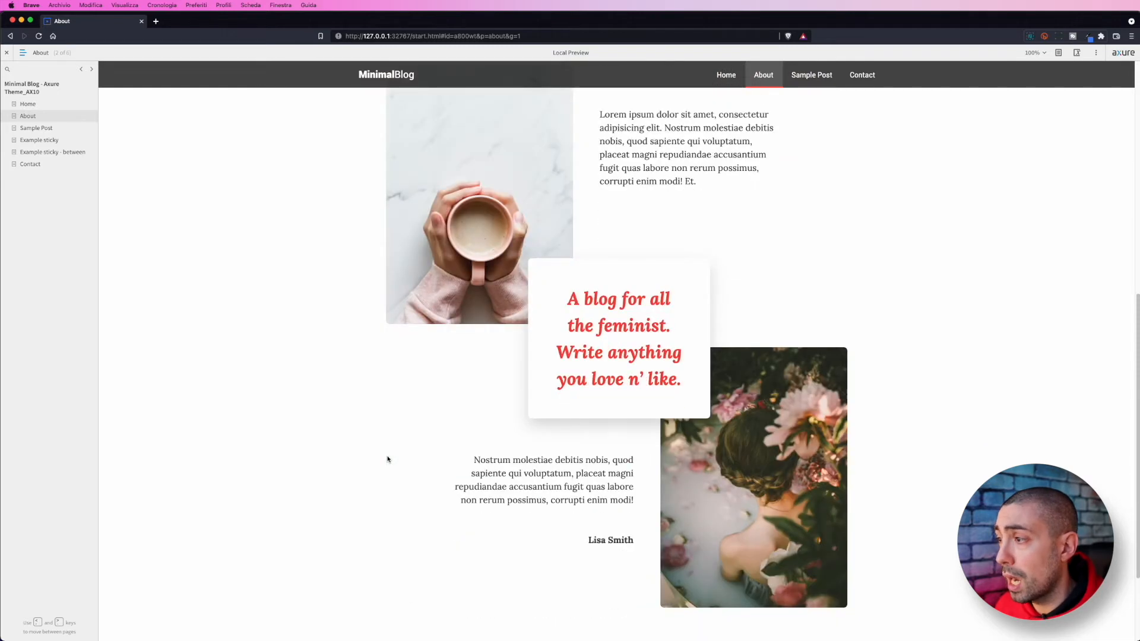
scroll(383, 452, "up", 9)
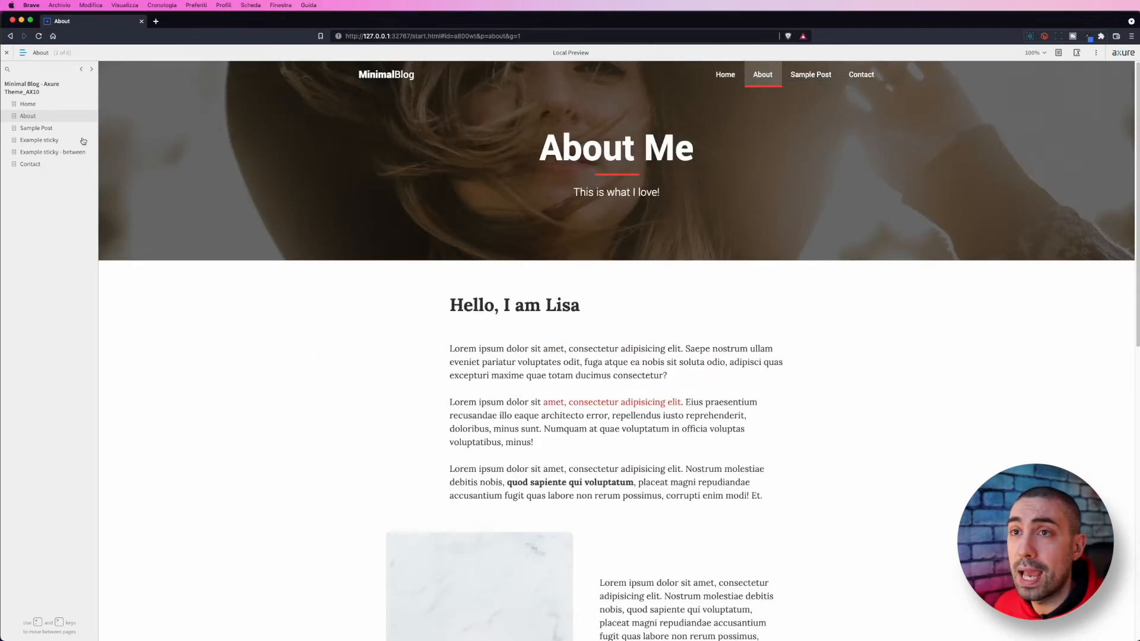
Step: Open the Sample Post page in the preview and look through the article down to the footer and back
left_click(55, 128)
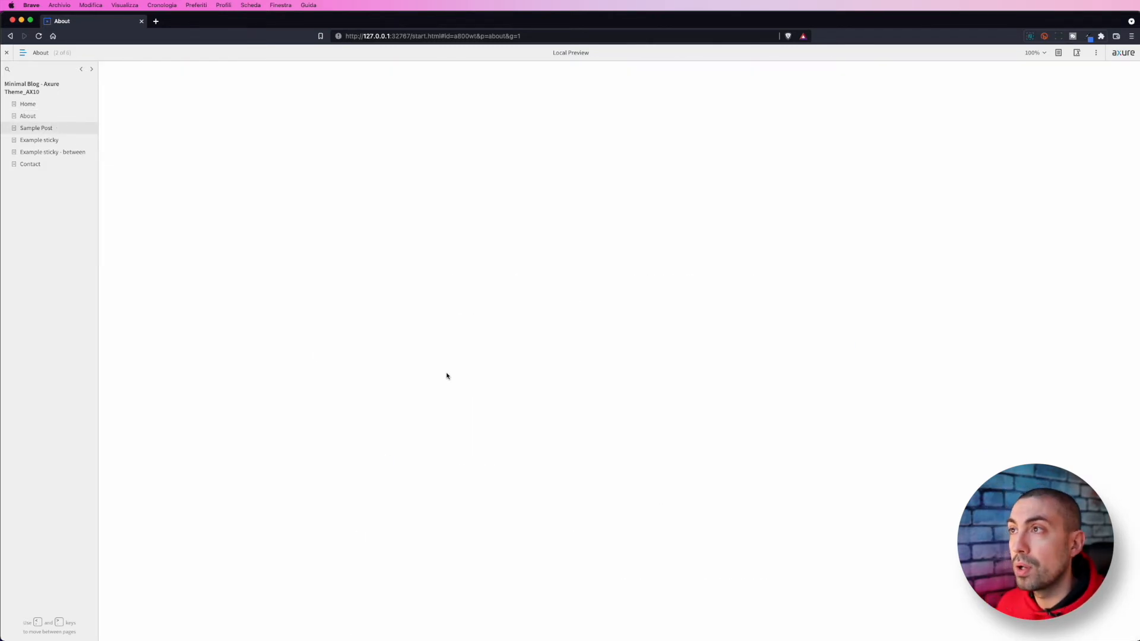
scroll(547, 428, "down", 7)
scroll(548, 426, "down", 5)
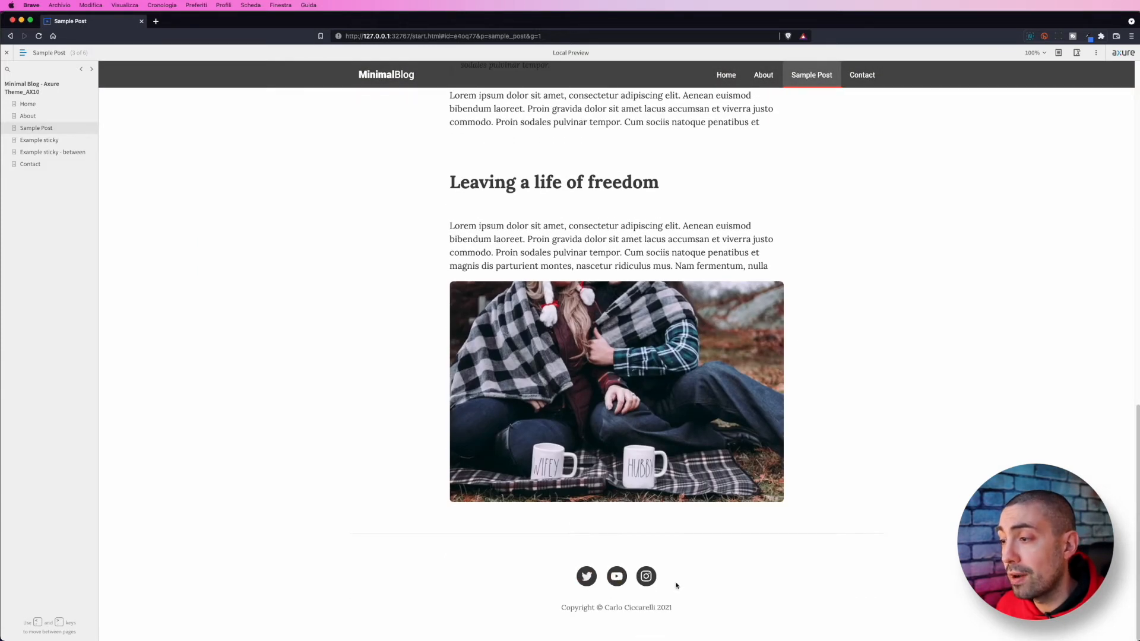
scroll(439, 402, "up", 12)
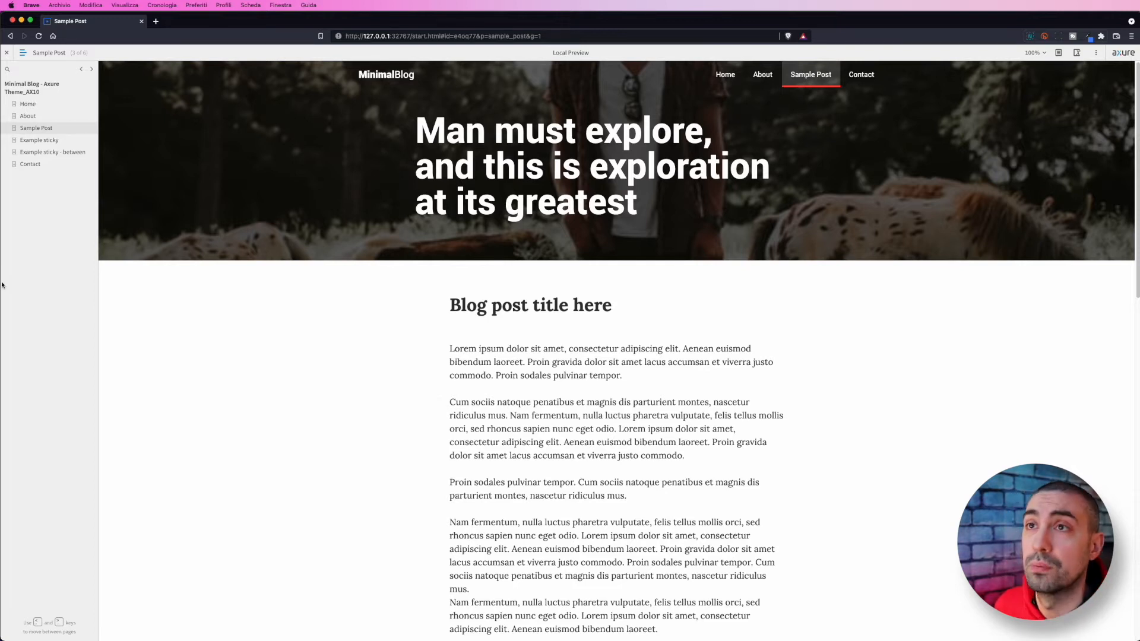
Step: Close the browser preview, switch to Axure RP, and open the Example sticky page after checking the Sample Post page
left_click(141, 22)
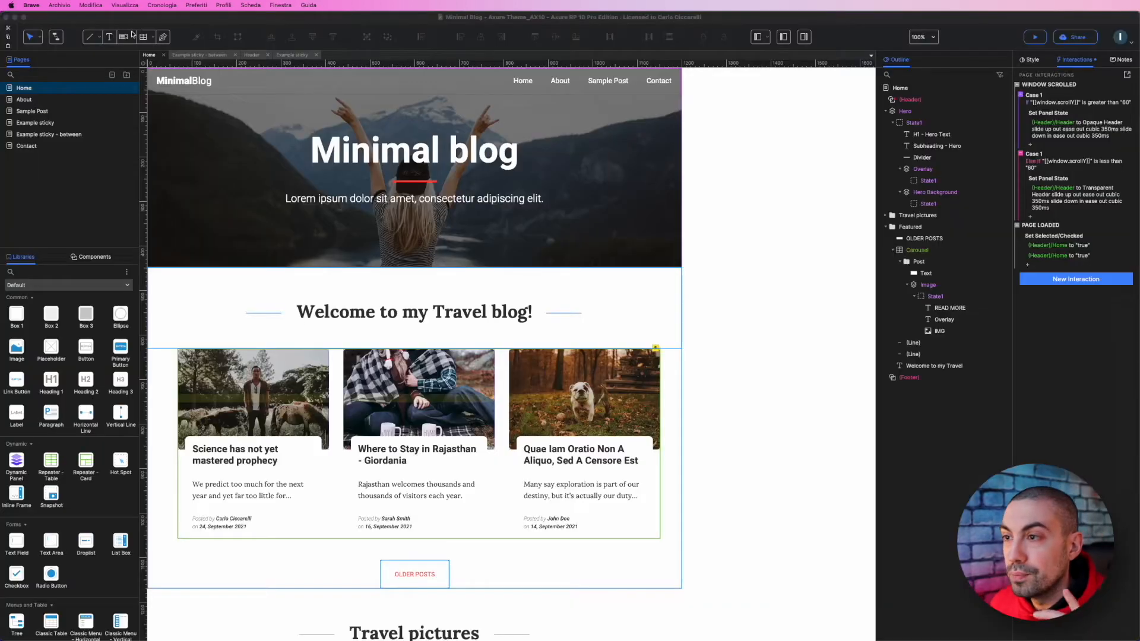
left_click(39, 122)
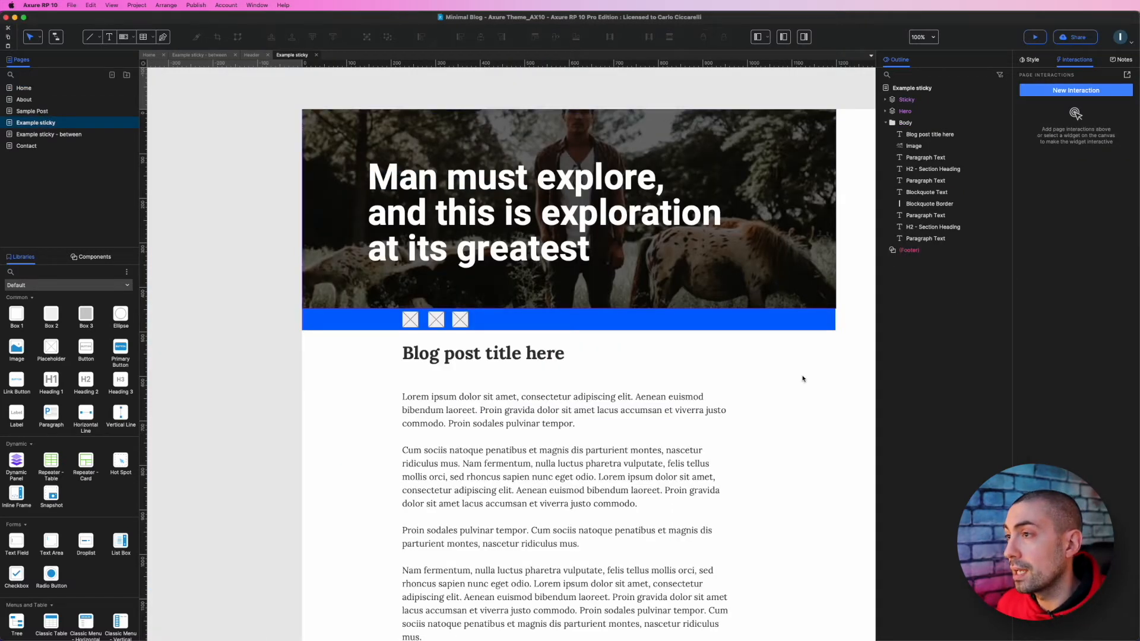
left_click(60, 111)
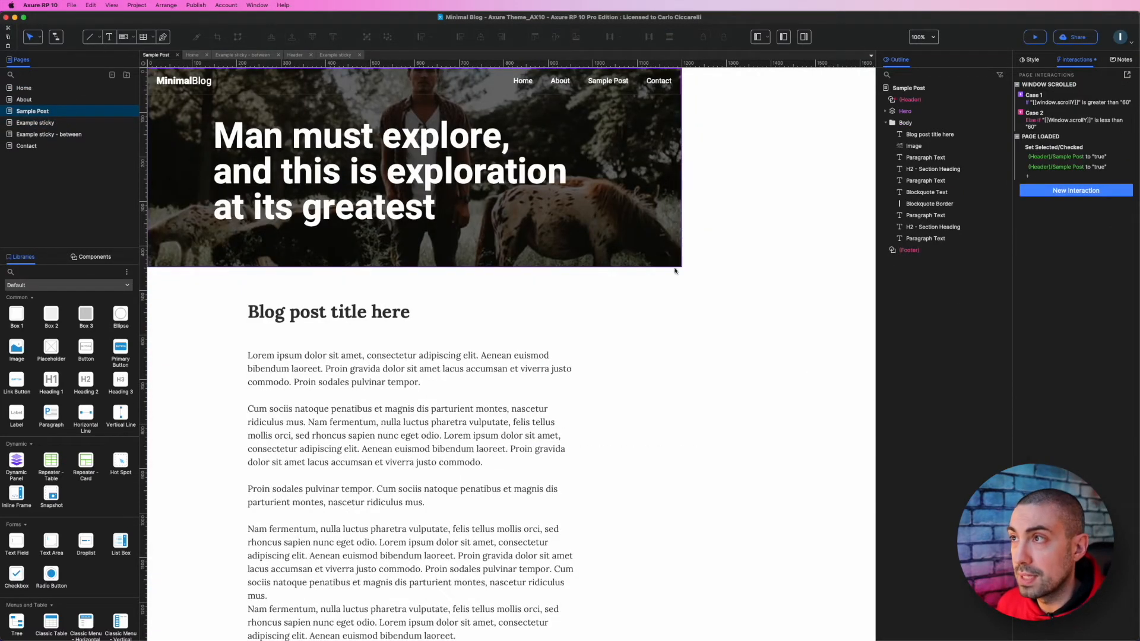
left_click(51, 124)
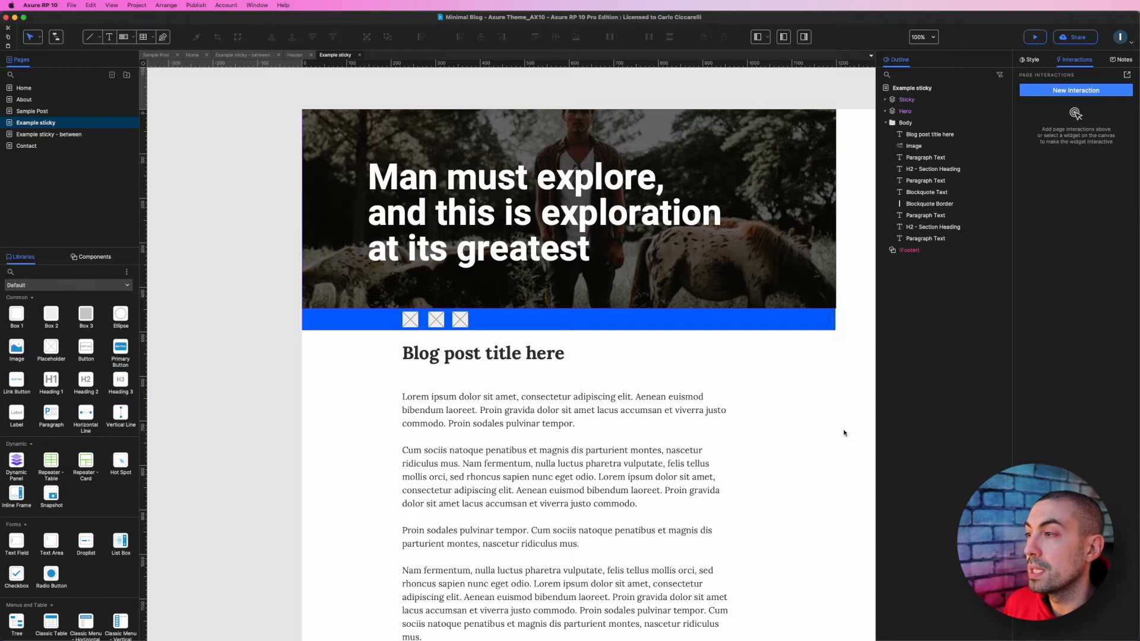
Step: Select the blue Sticky dynamic panel below the hero, and collapse the Sticky and Body entries in the page outline
left_click(785, 326)
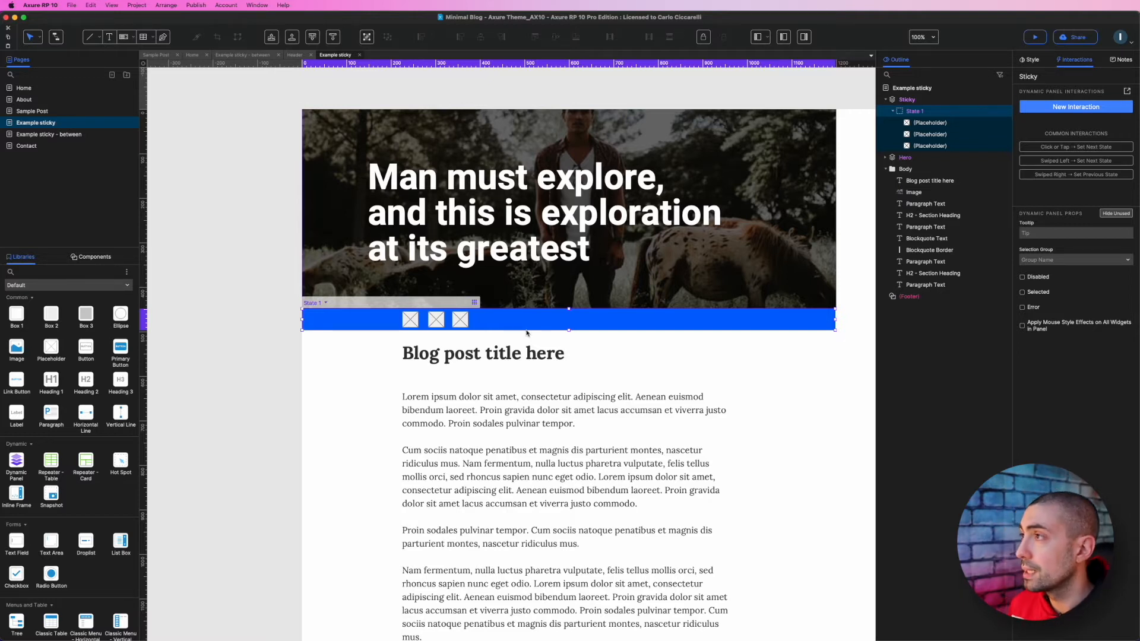
left_click(886, 100)
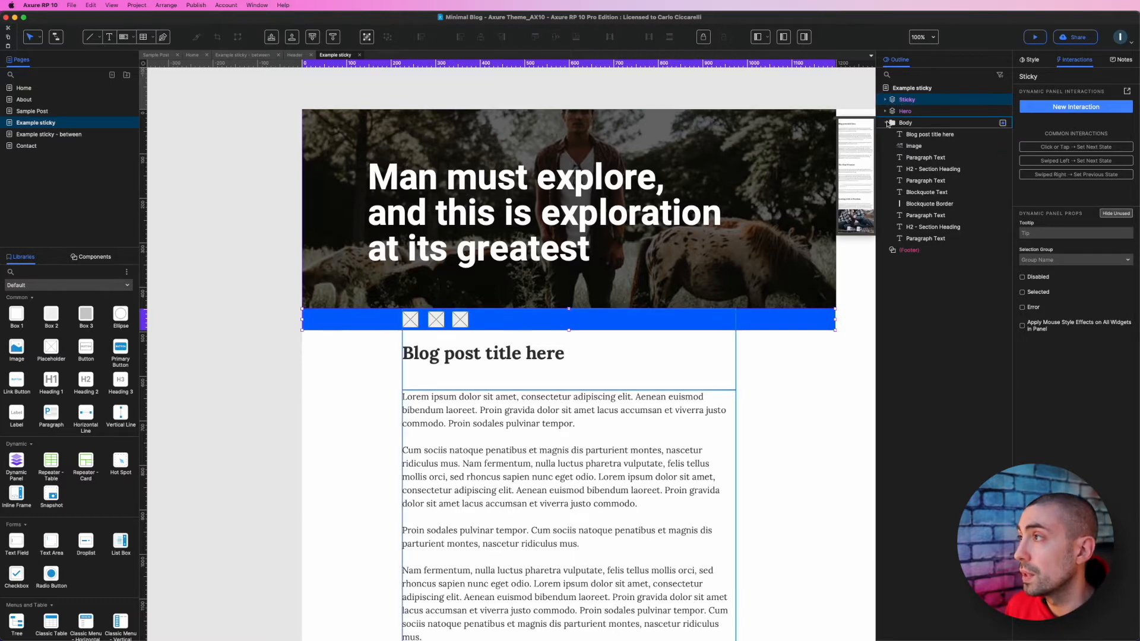
left_click(886, 124)
scroll(441, 299, "up", 5)
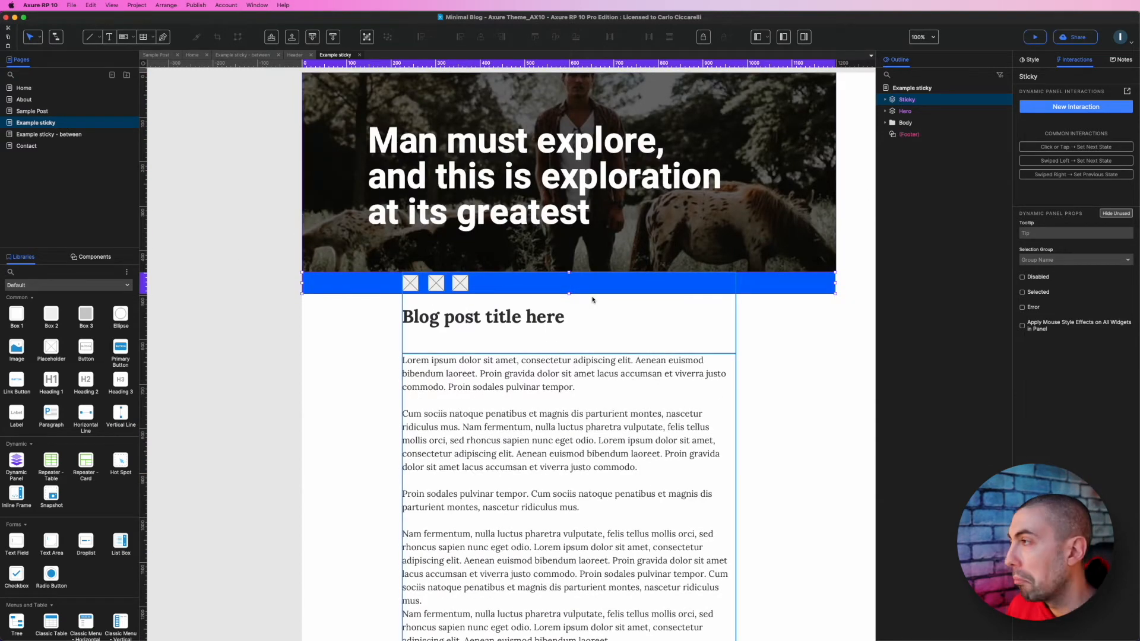
left_click(813, 381)
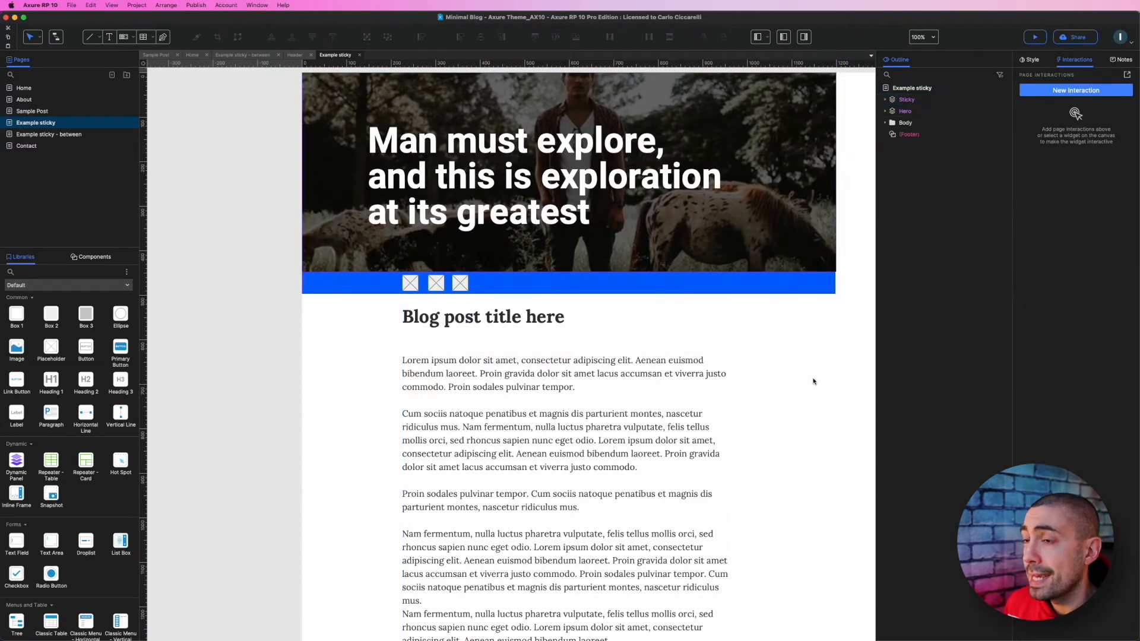
Step: Add a Window Scrolled interaction to the Example sticky page with a Move action targeting the Sticky panel
scroll(813, 381, "up", 2)
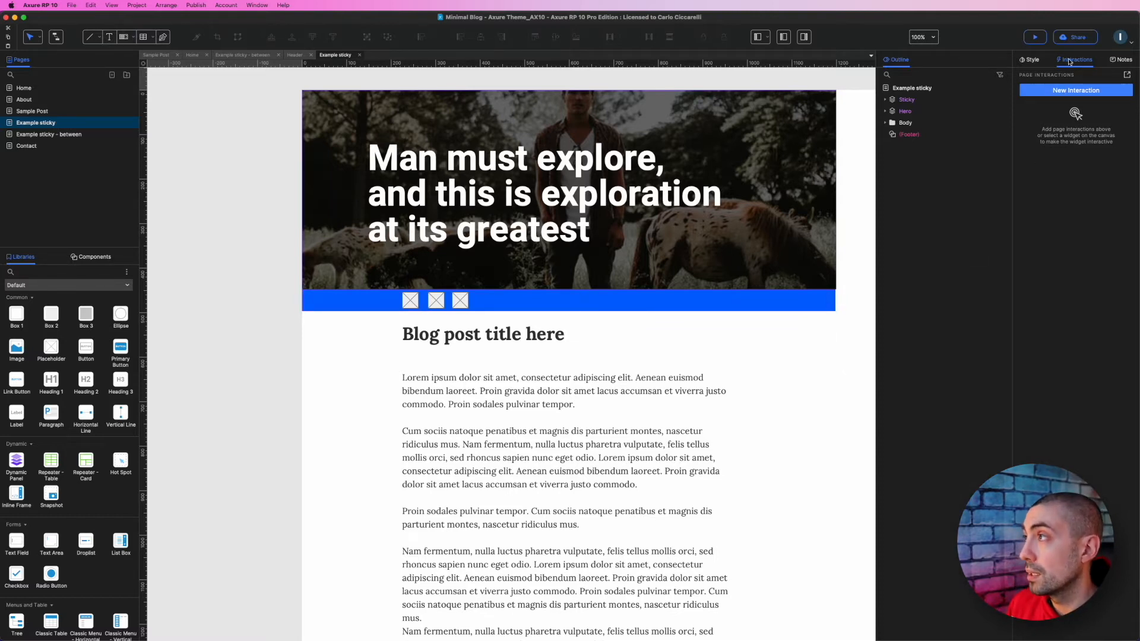
left_click(1072, 95)
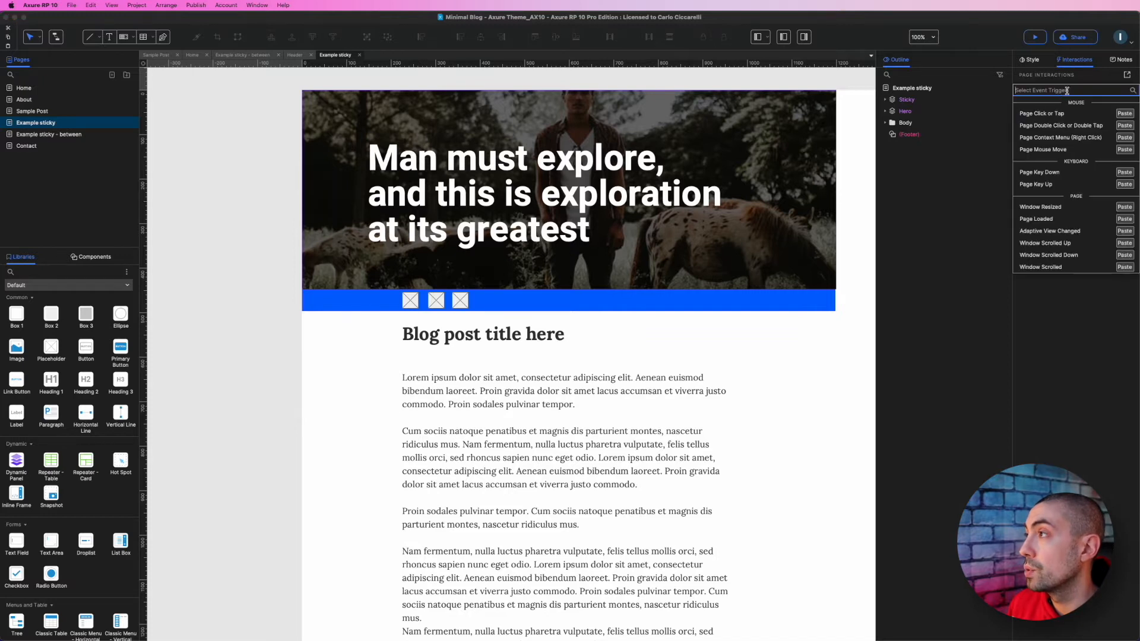
left_click(1037, 268)
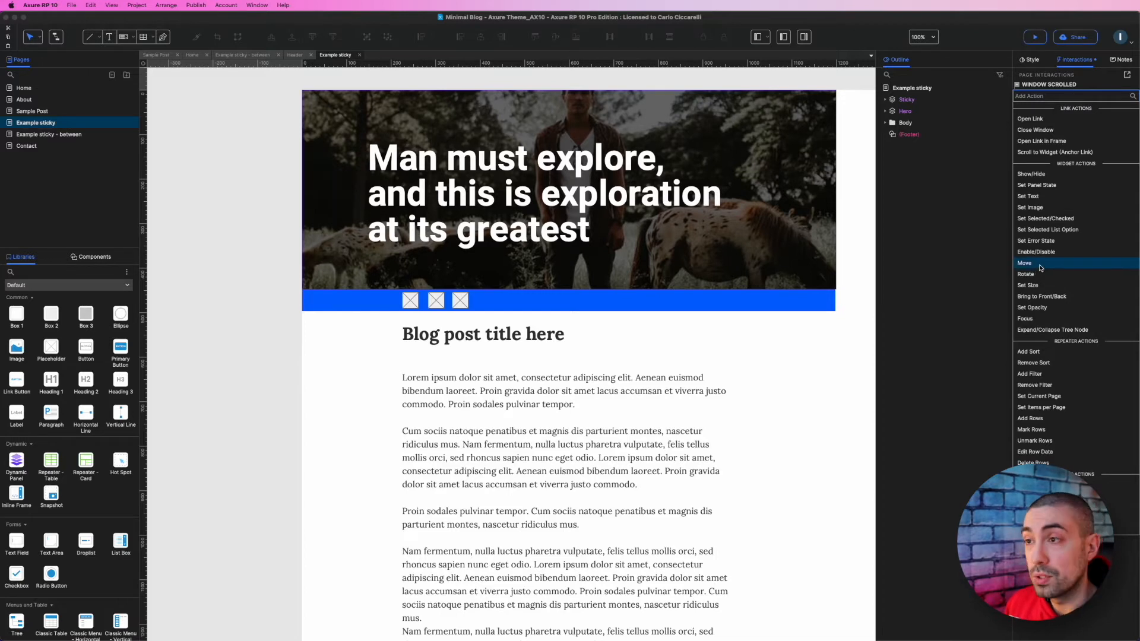
left_click(1040, 268)
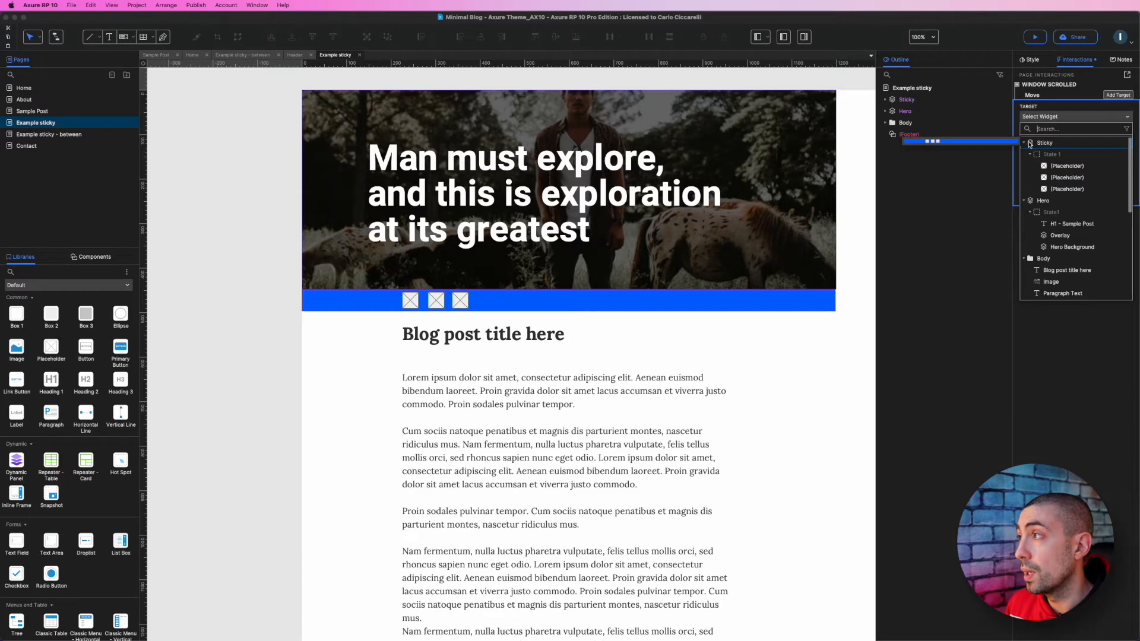
left_click(1049, 143)
Step: Make the Move action use the To mode and set its x value to [[Target.x]]
left_click(1032, 149)
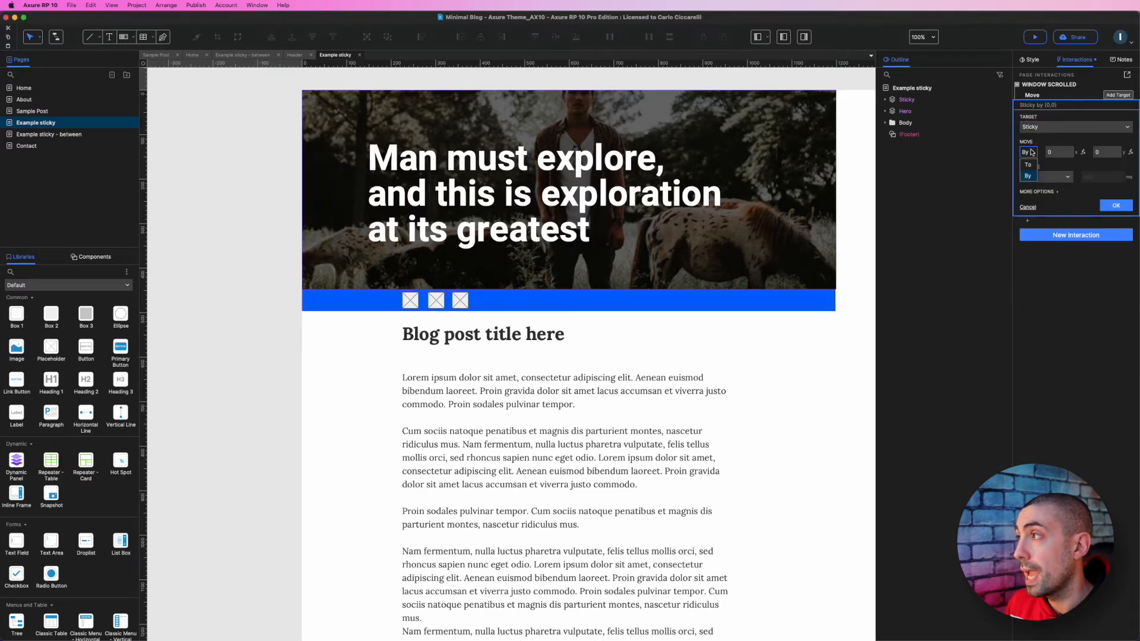
left_click(1030, 165)
left_click(1058, 153)
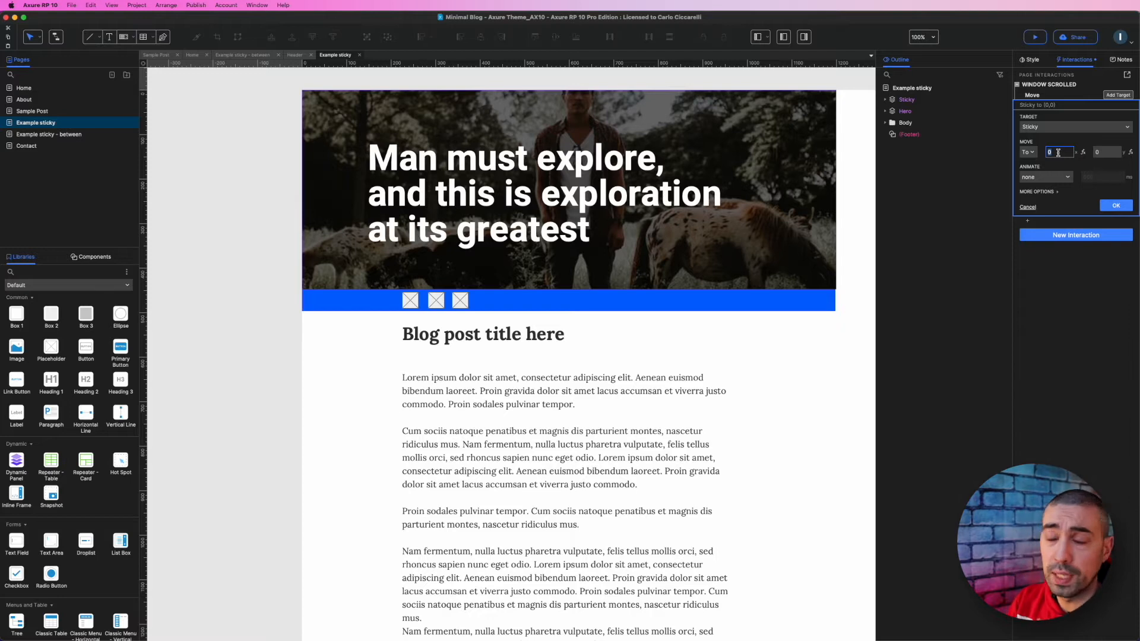
key("BackSpace")
type("[[")
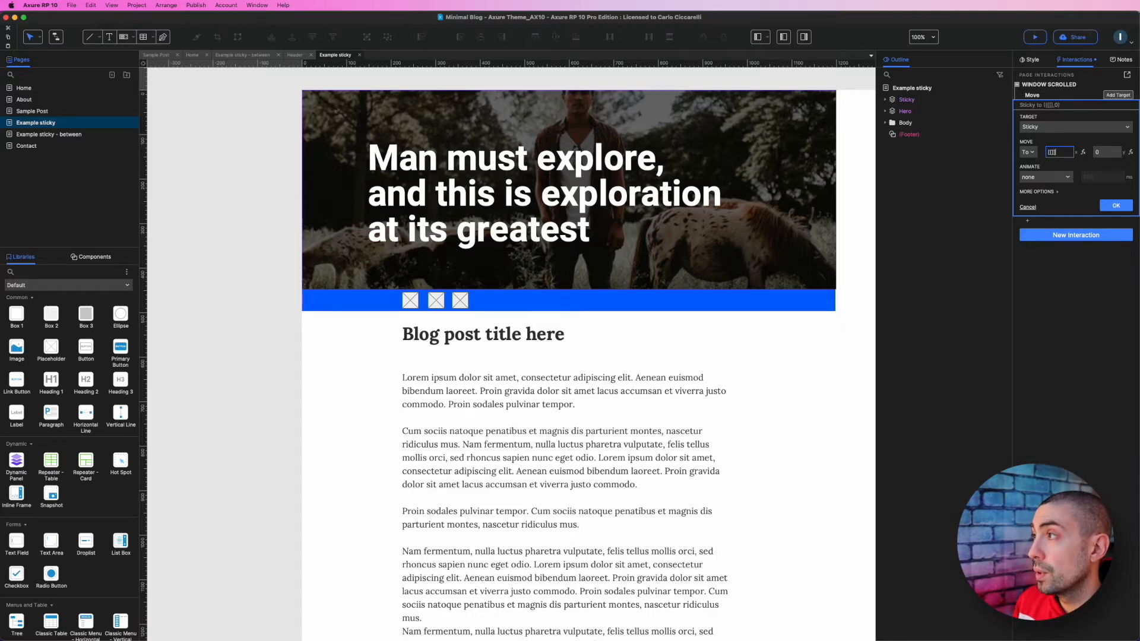
type("TGarget.x")
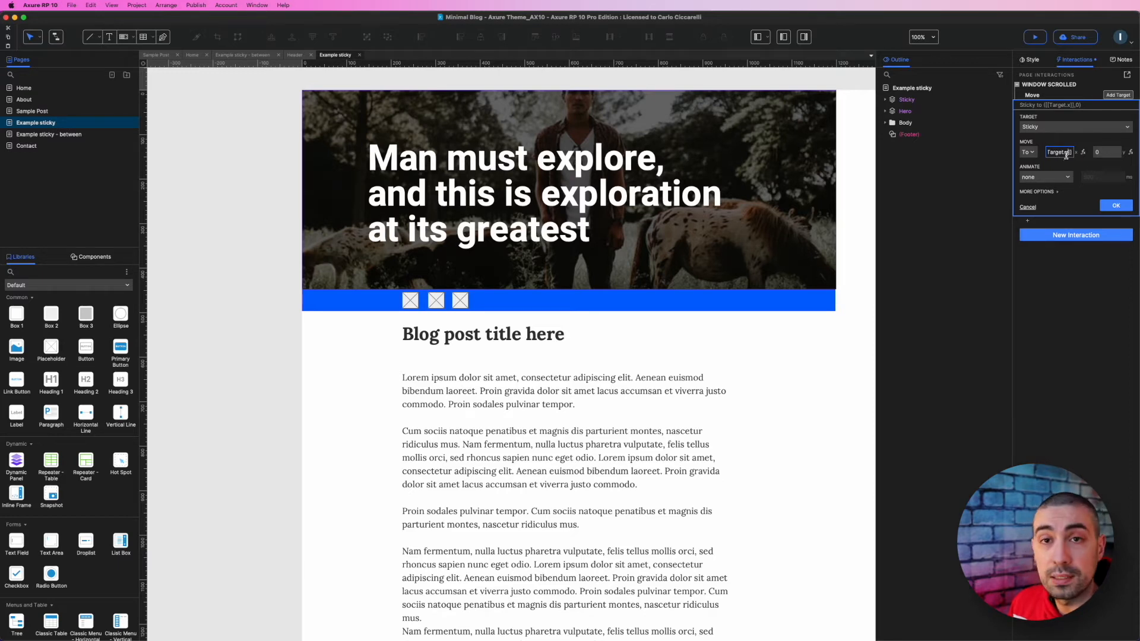
Step: Set the Move action's y value to the function [[Window.scrollY]] and save the action
left_click(1033, 117)
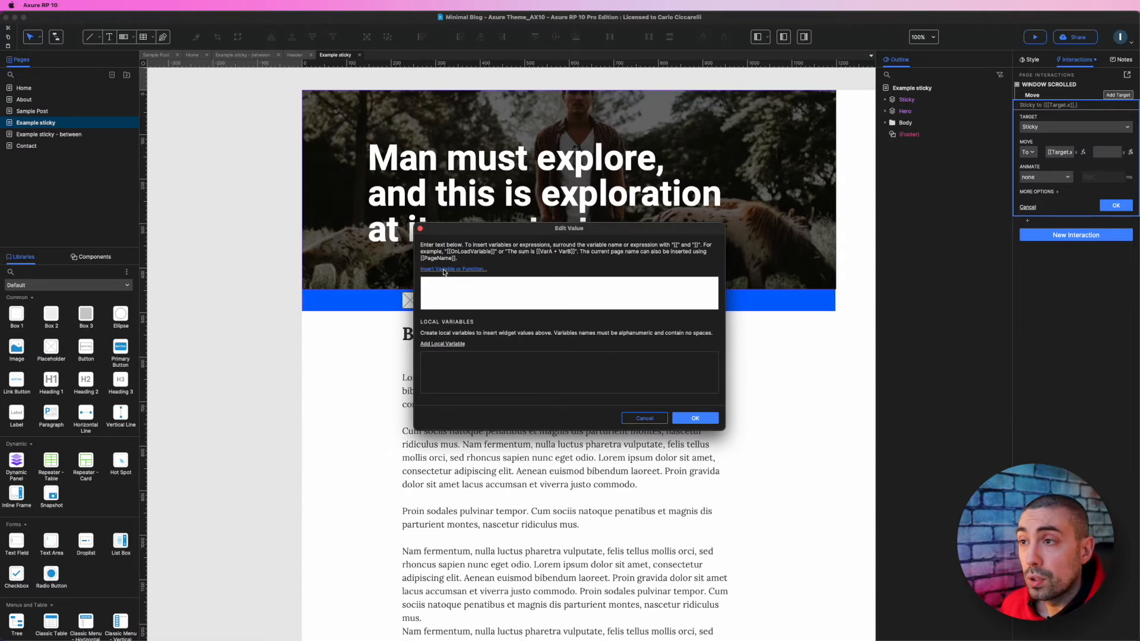
left_click(445, 270)
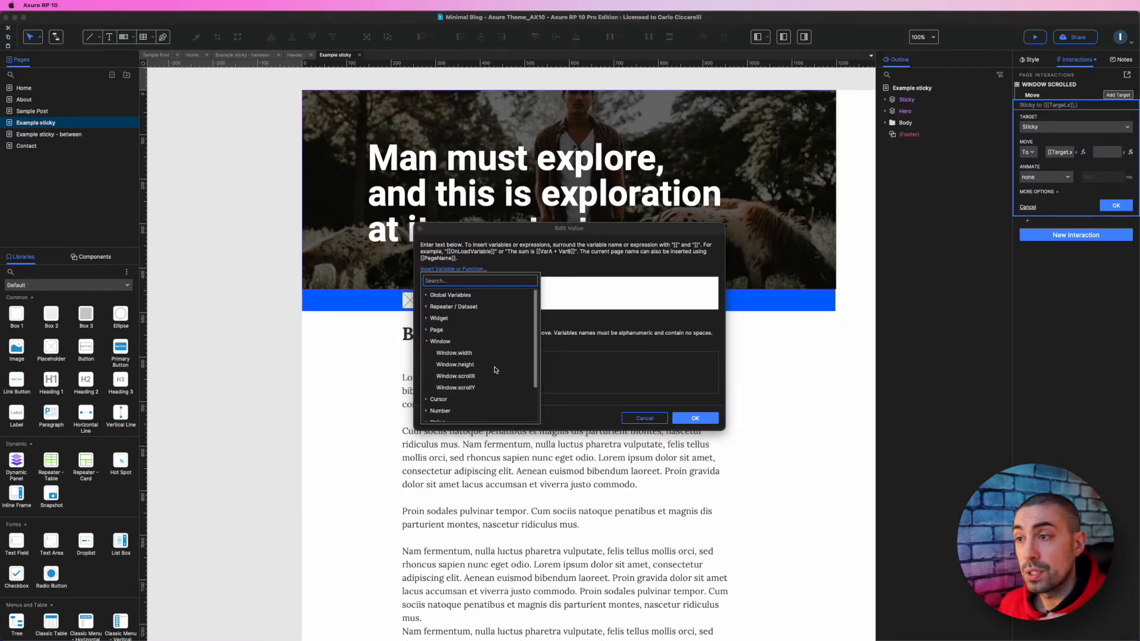
left_click(478, 389)
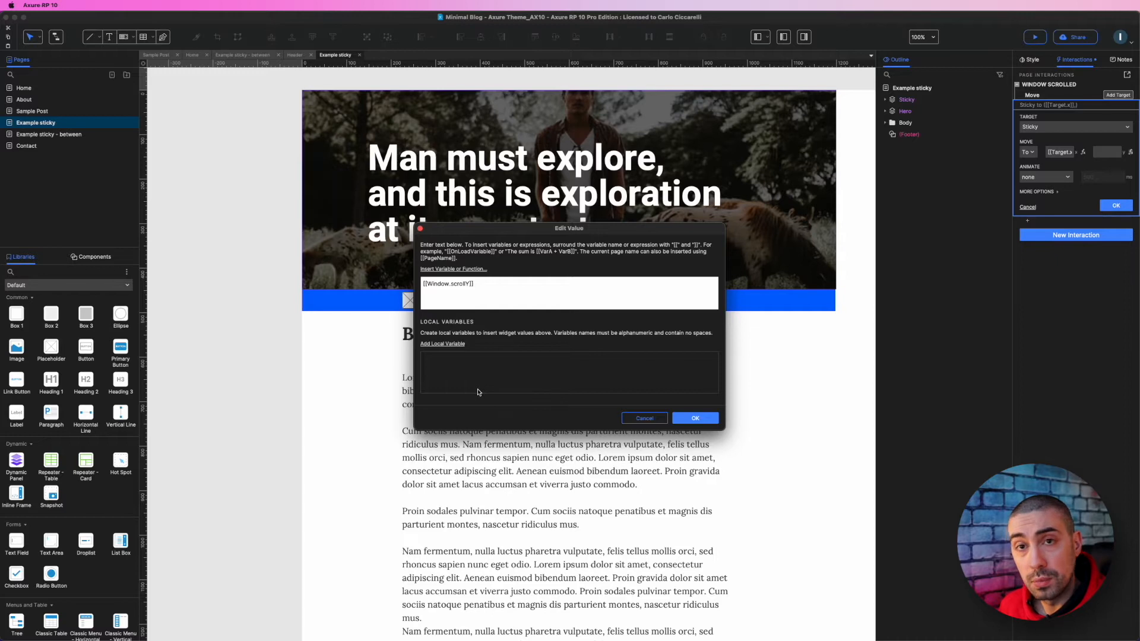
left_click(701, 421)
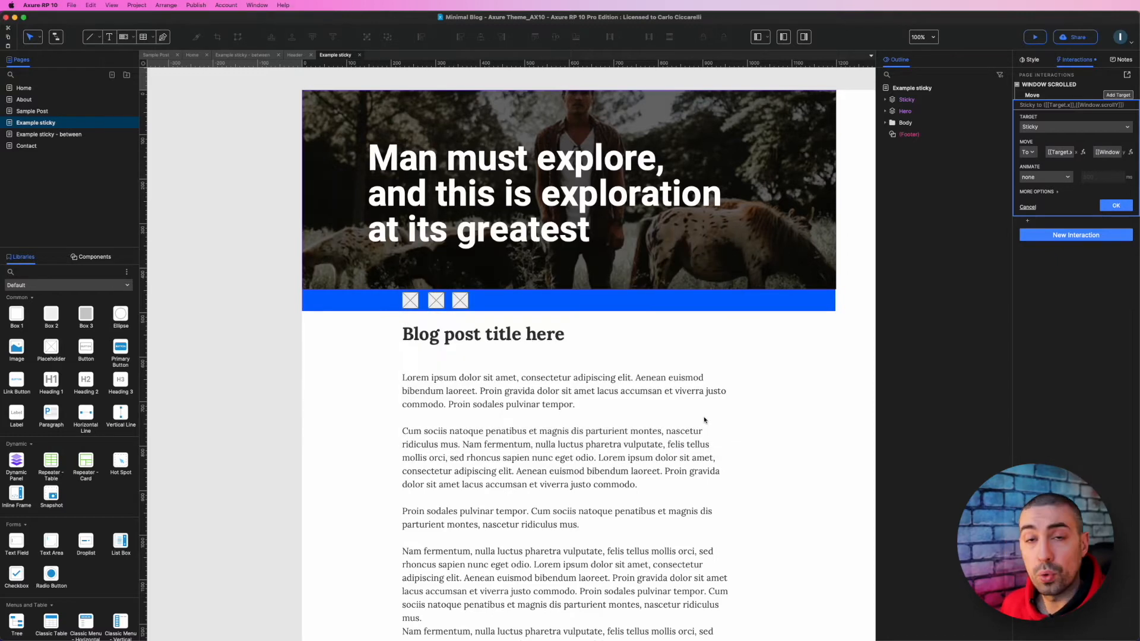
left_click(1115, 206)
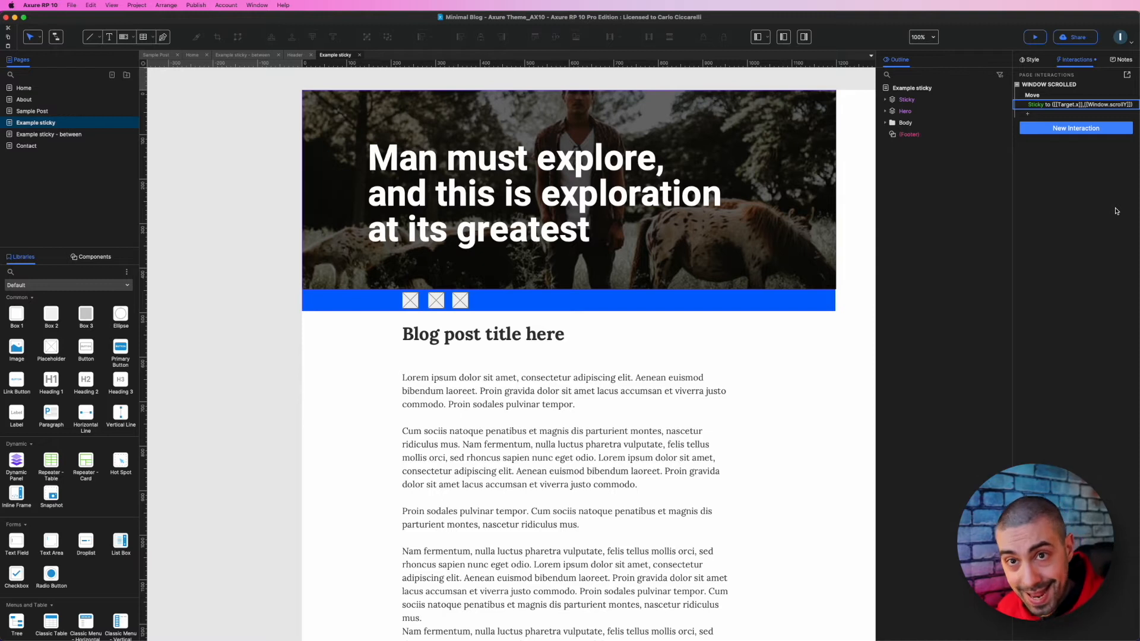
Step: Preview the Example sticky page in the browser, check how the blue bar behaves while scrolling, and close the preview
left_click(1035, 38)
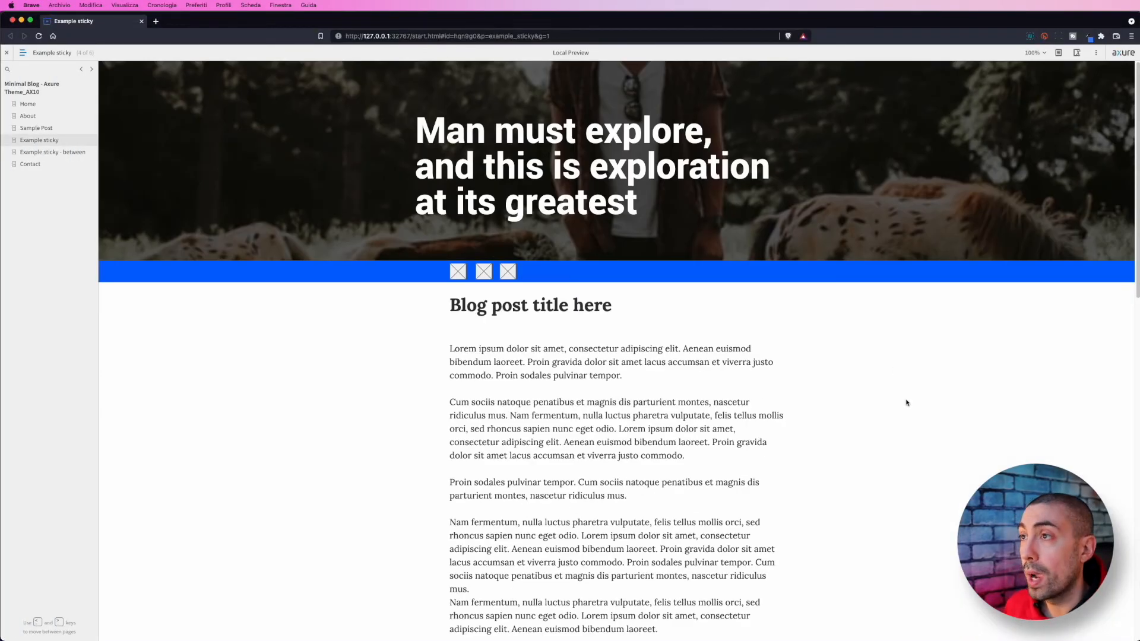
scroll(910, 462, "down", 2)
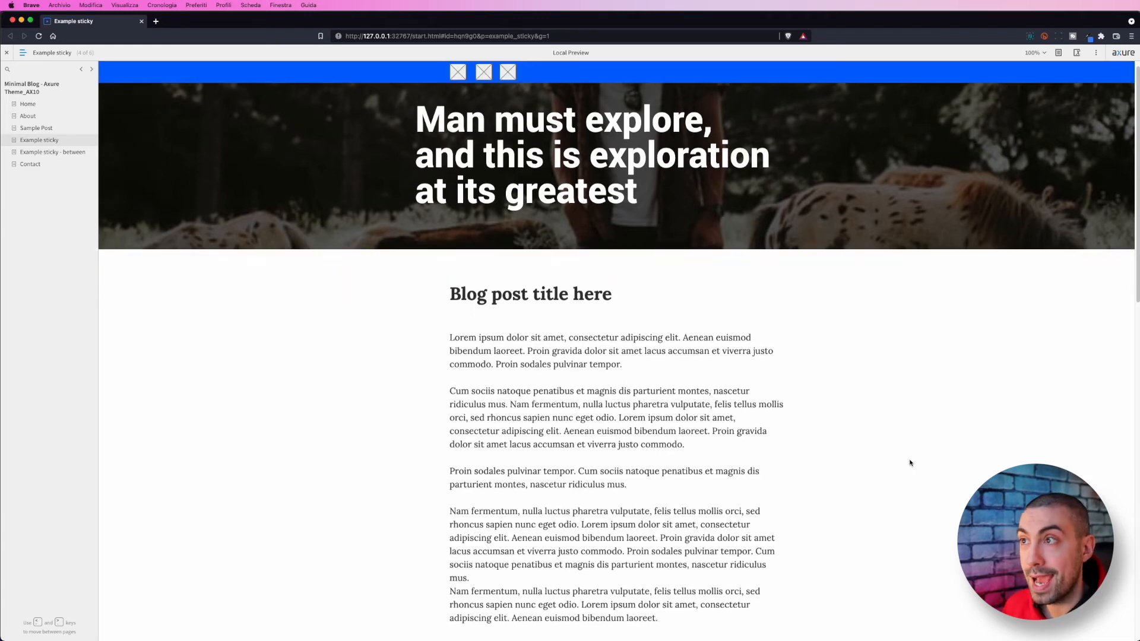
scroll(910, 462, "down", 6)
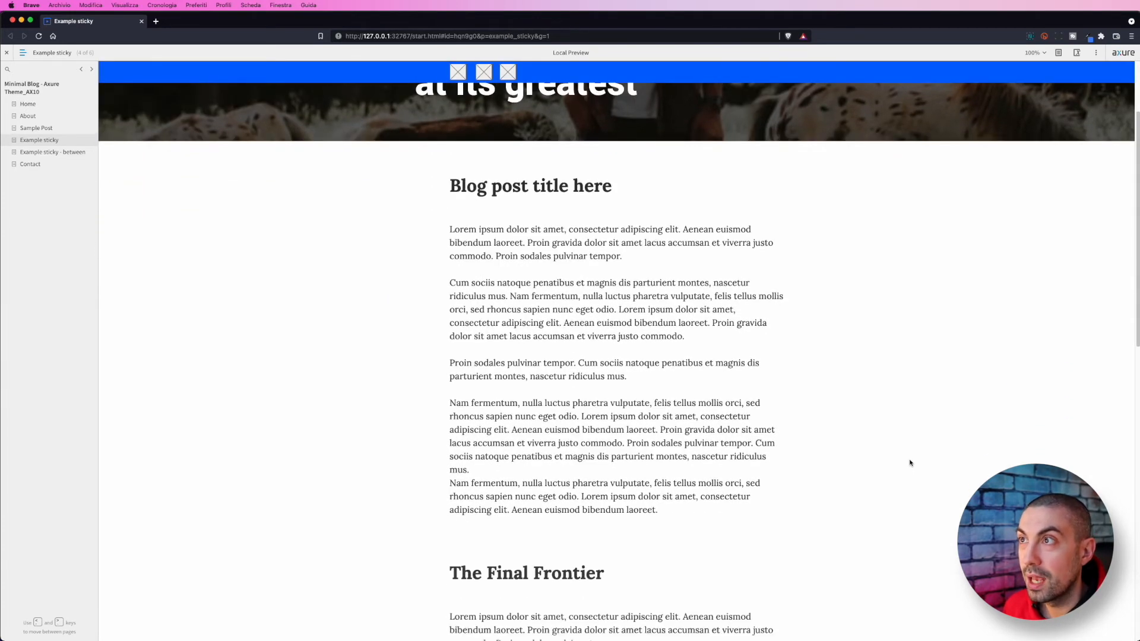
scroll(533, 223, "up", 7)
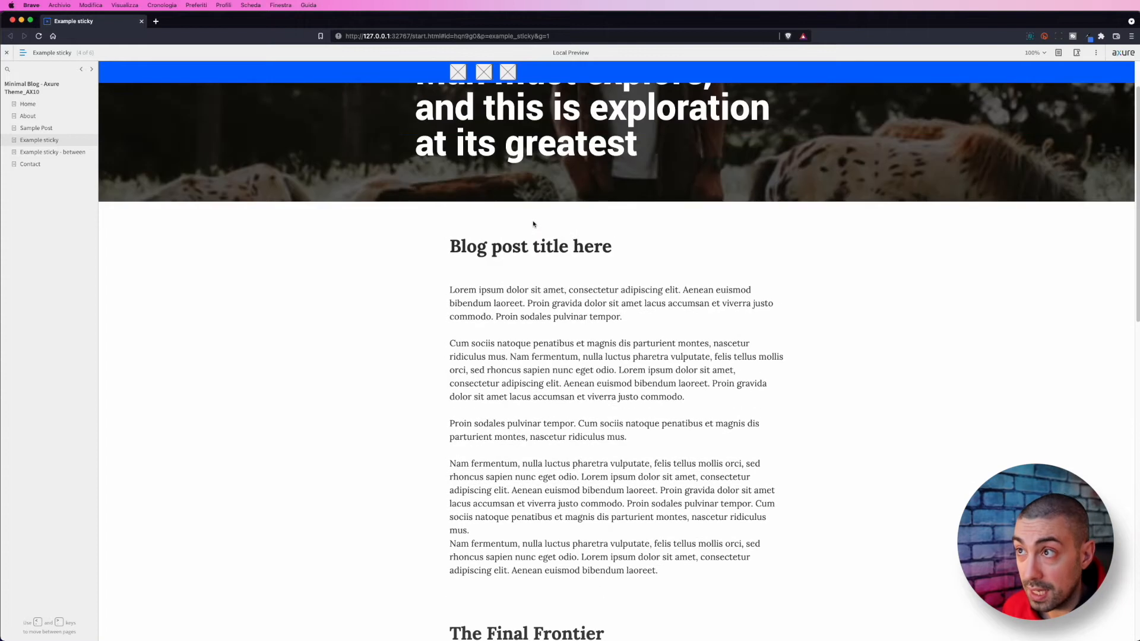
scroll(533, 222, "down", 9)
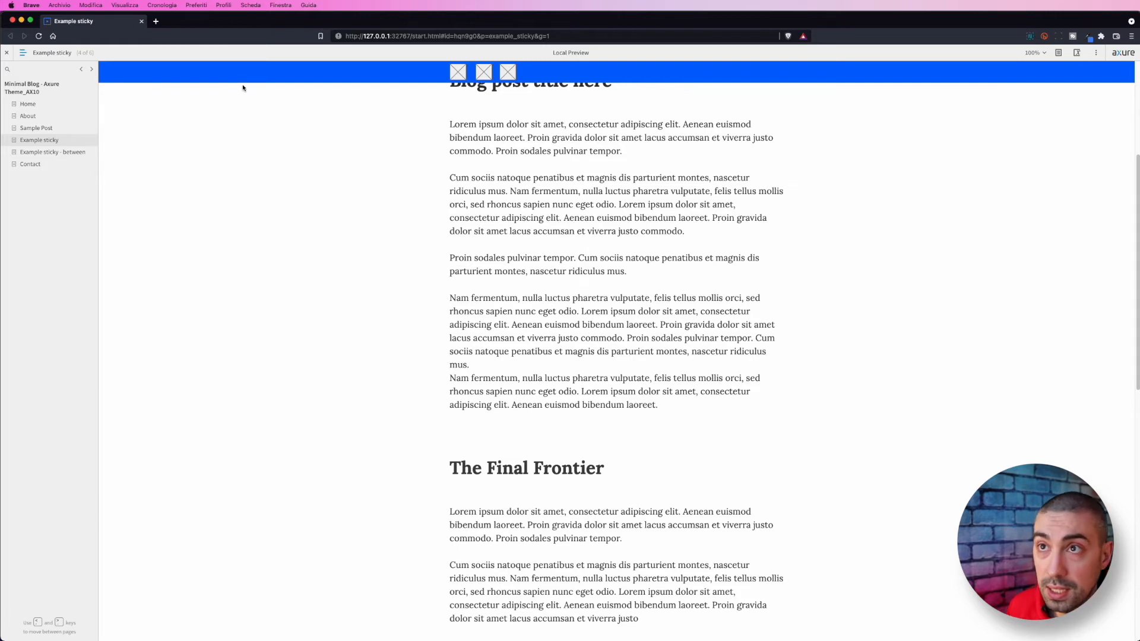
left_click(142, 23)
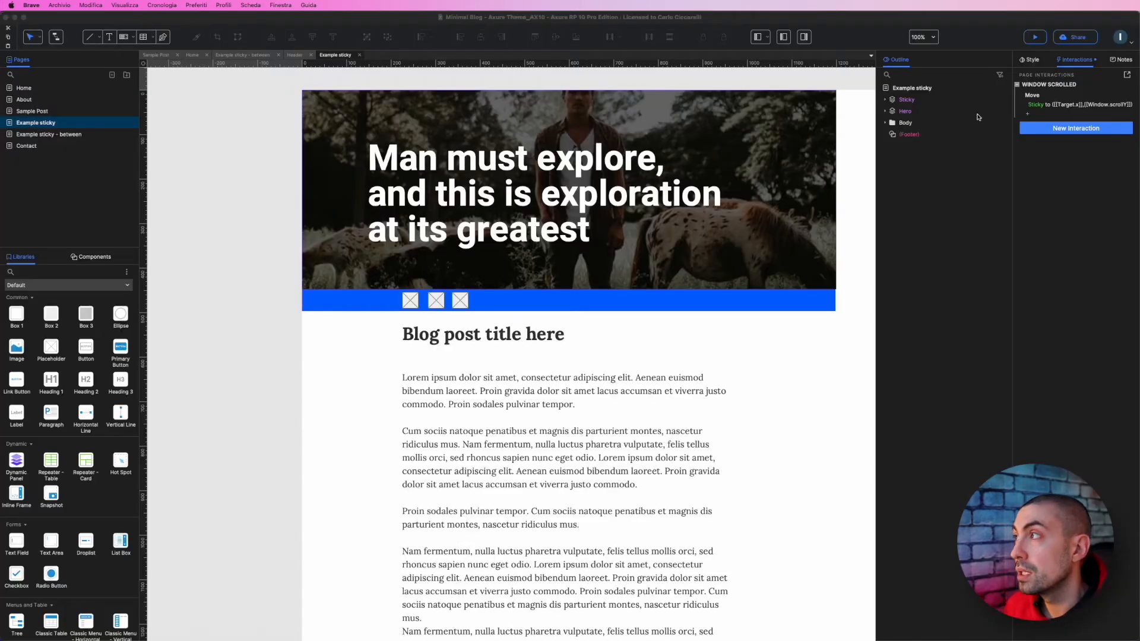
Step: Add a condition to the Window Scrolled event testing whether the text value [[Window.scrollY]] is greater than or equals a text value
left_click(1119, 85)
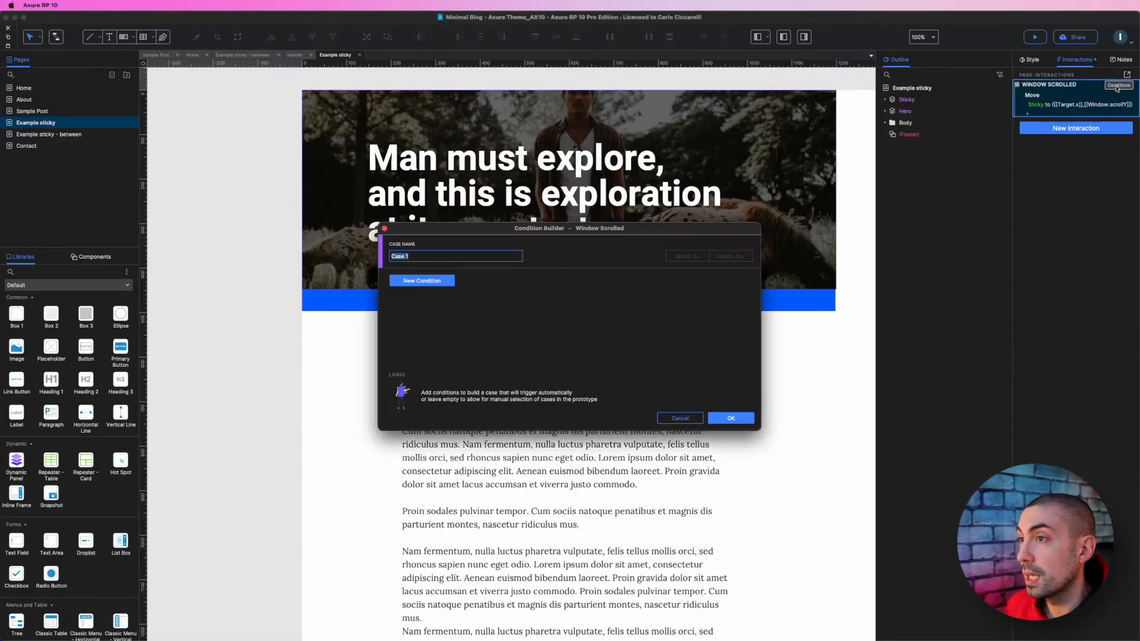
left_click(404, 281)
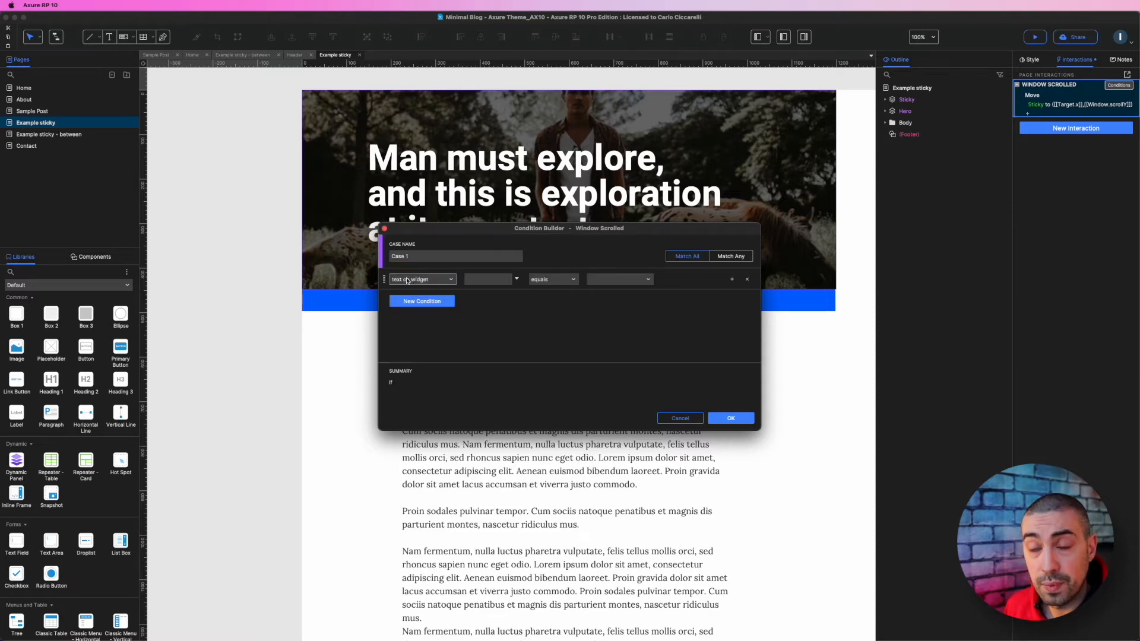
left_click(407, 281)
left_click(420, 297)
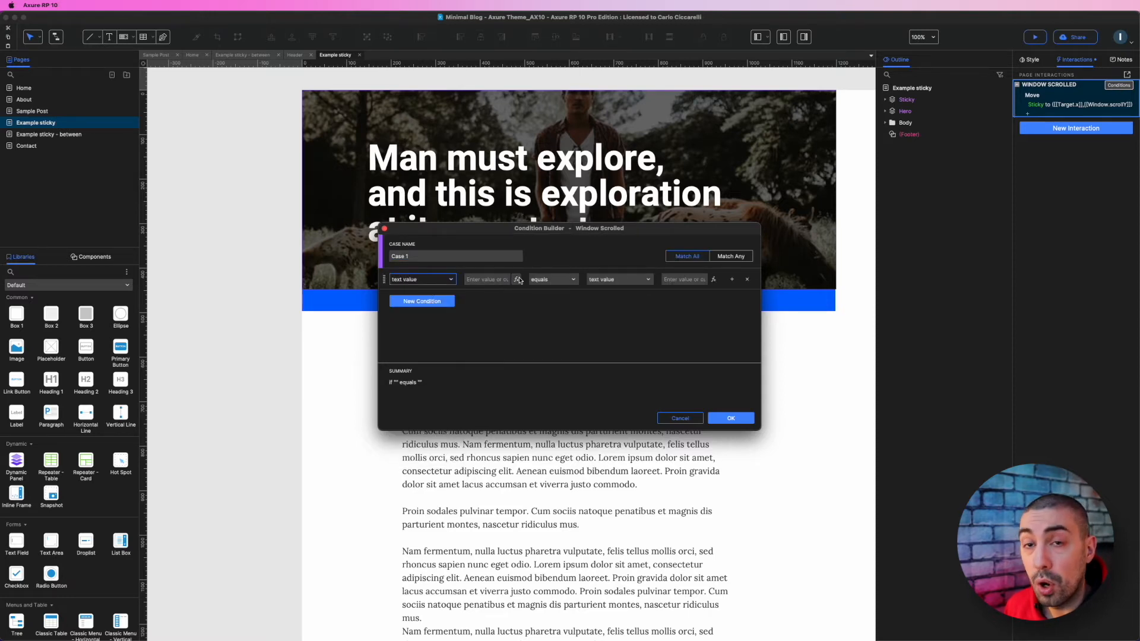
left_click(517, 280)
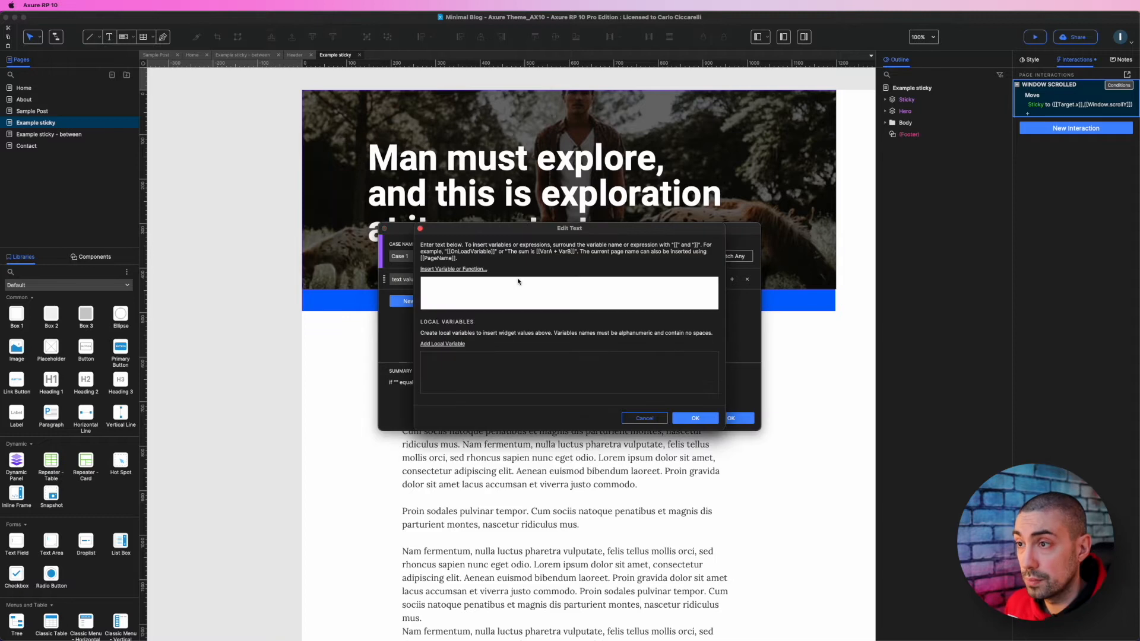
left_click(453, 269)
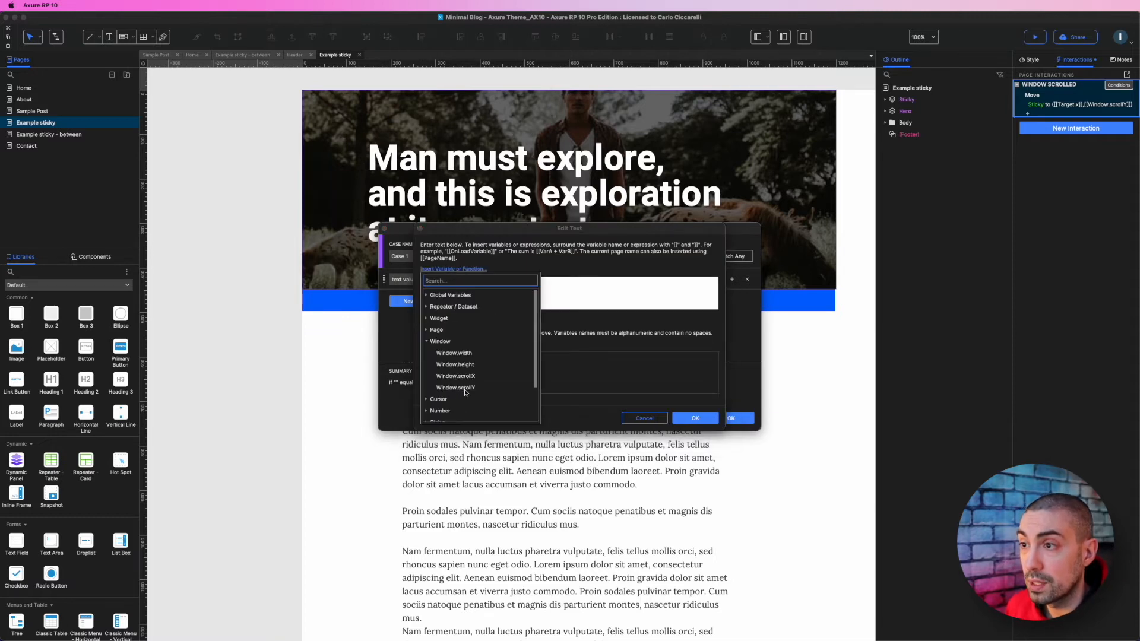
left_click(463, 390)
left_click(716, 422)
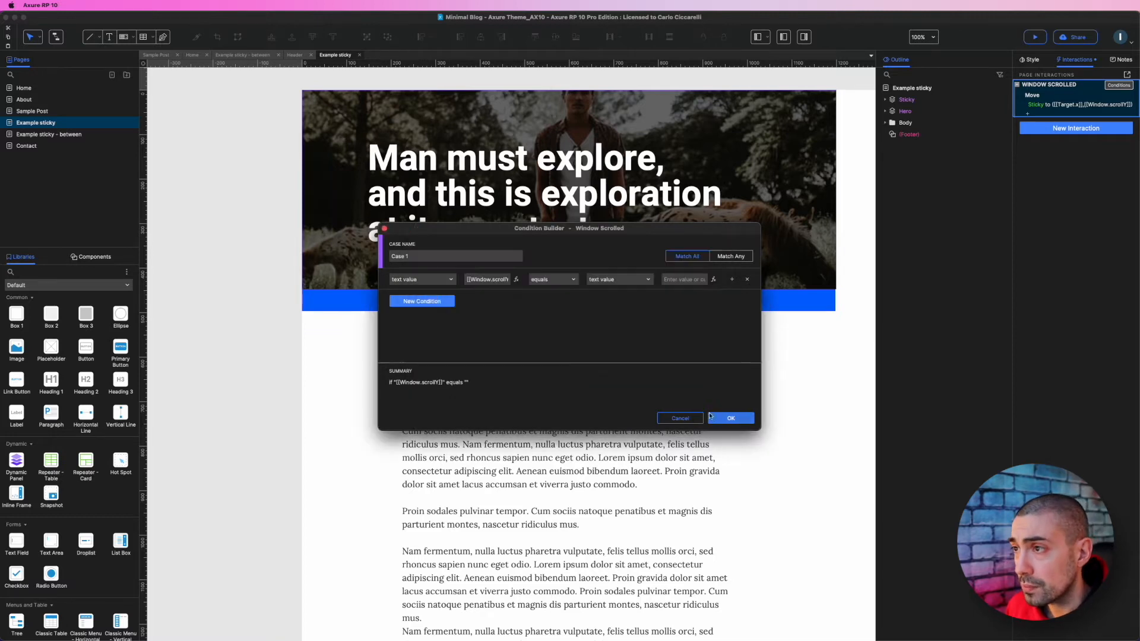
left_click(559, 279)
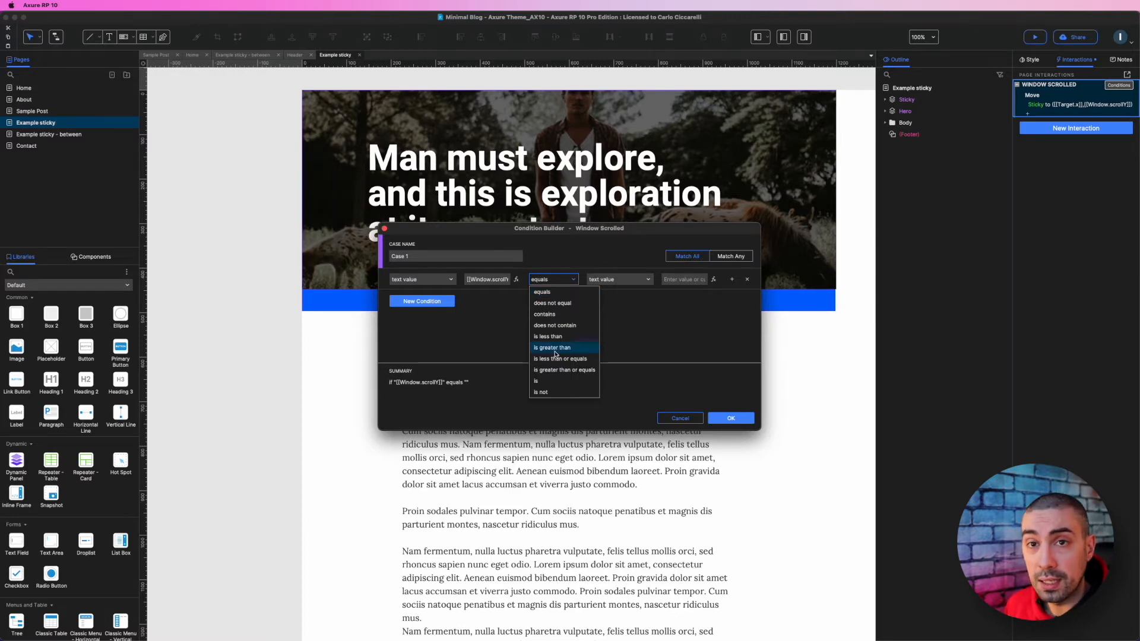
left_click(556, 371)
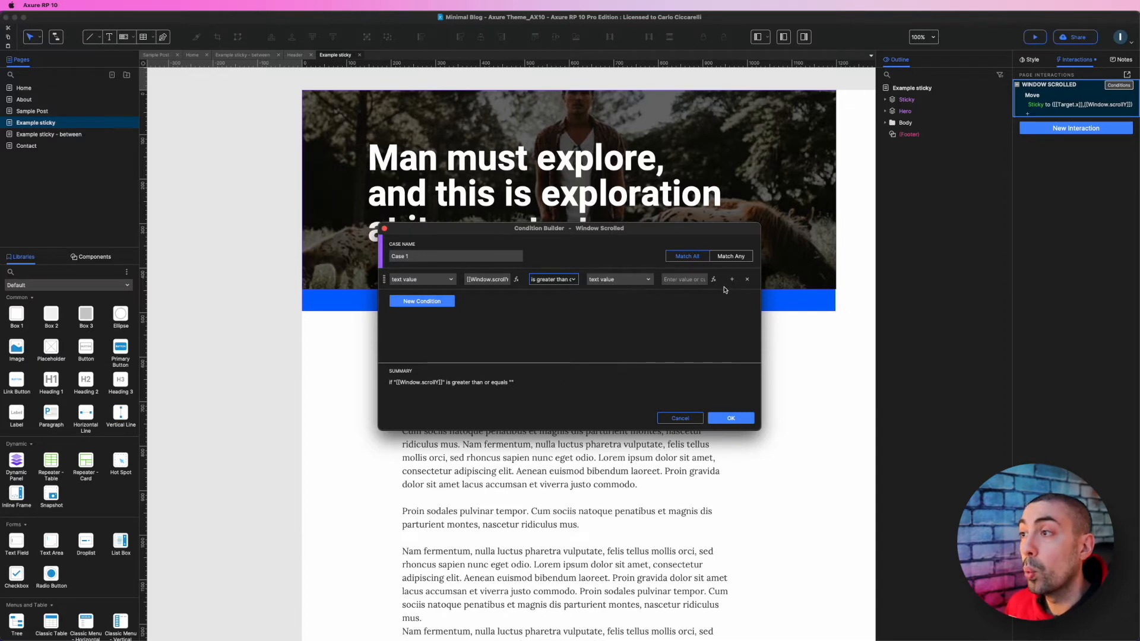
Step: For the condition's comparison value, create a local variable named hero that references the Hero widget
left_click(696, 280)
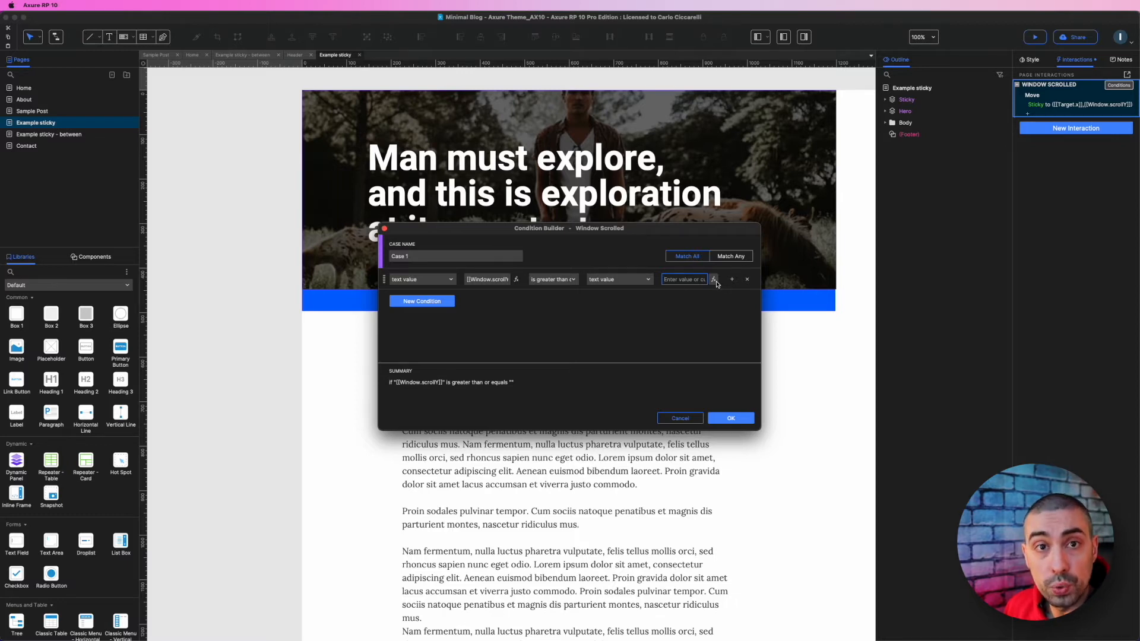
left_click(714, 280)
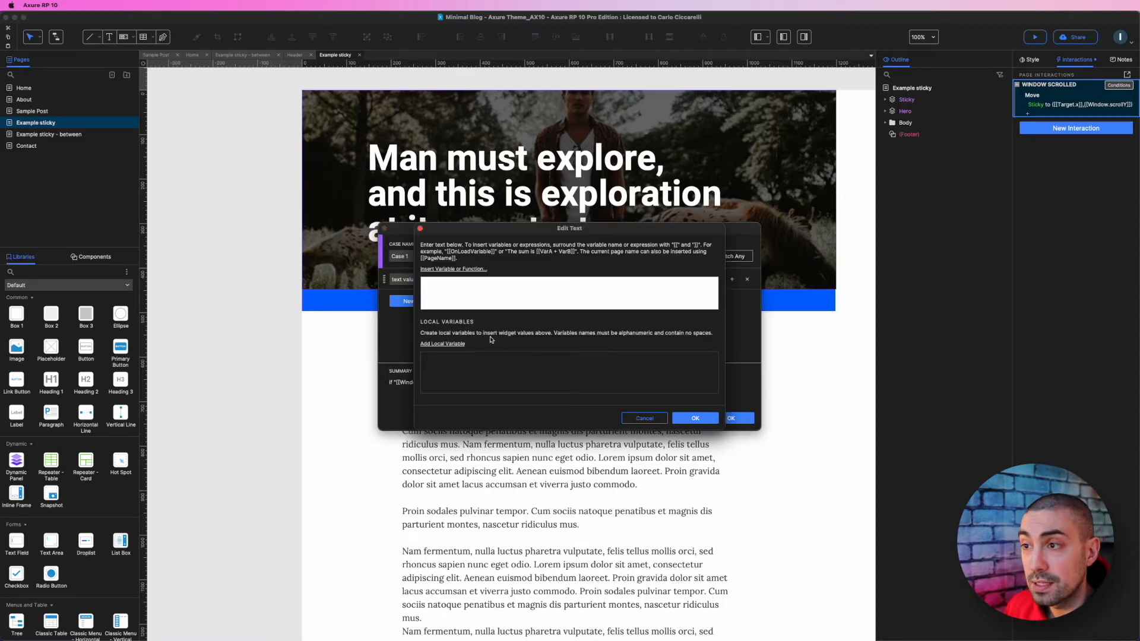
left_click(452, 345)
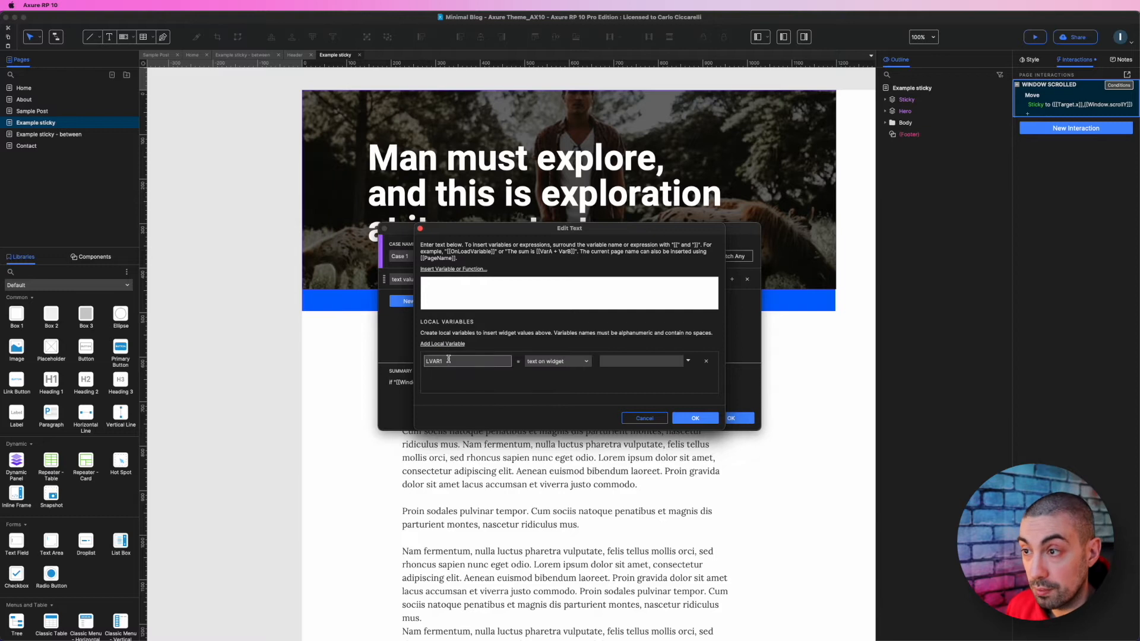
double_click(448, 360)
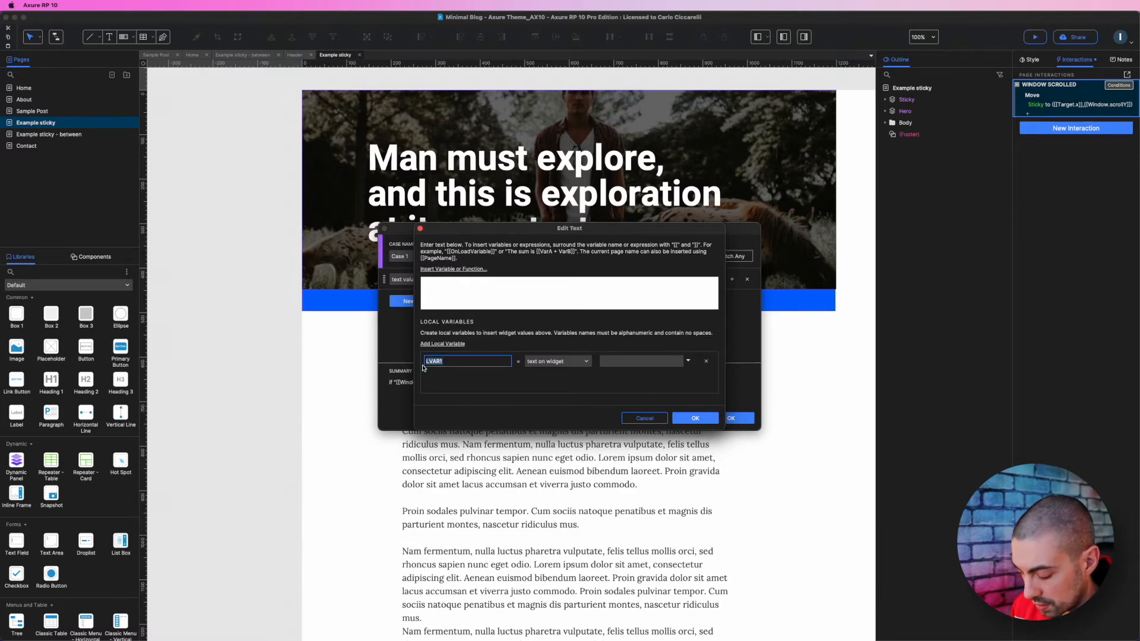
type("hero")
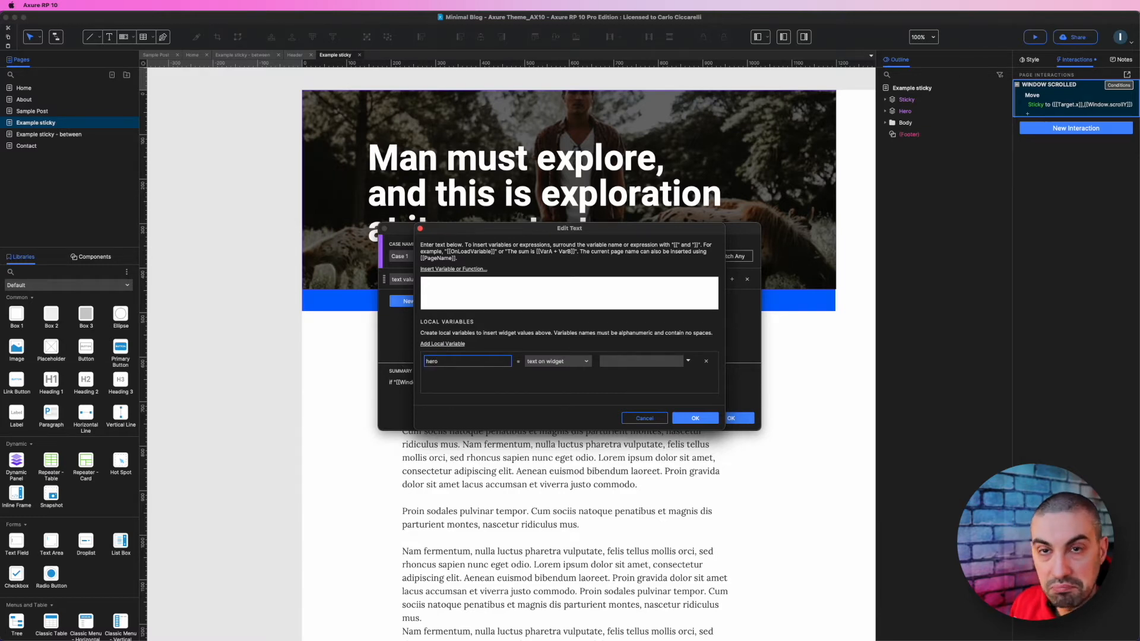
left_click(538, 362)
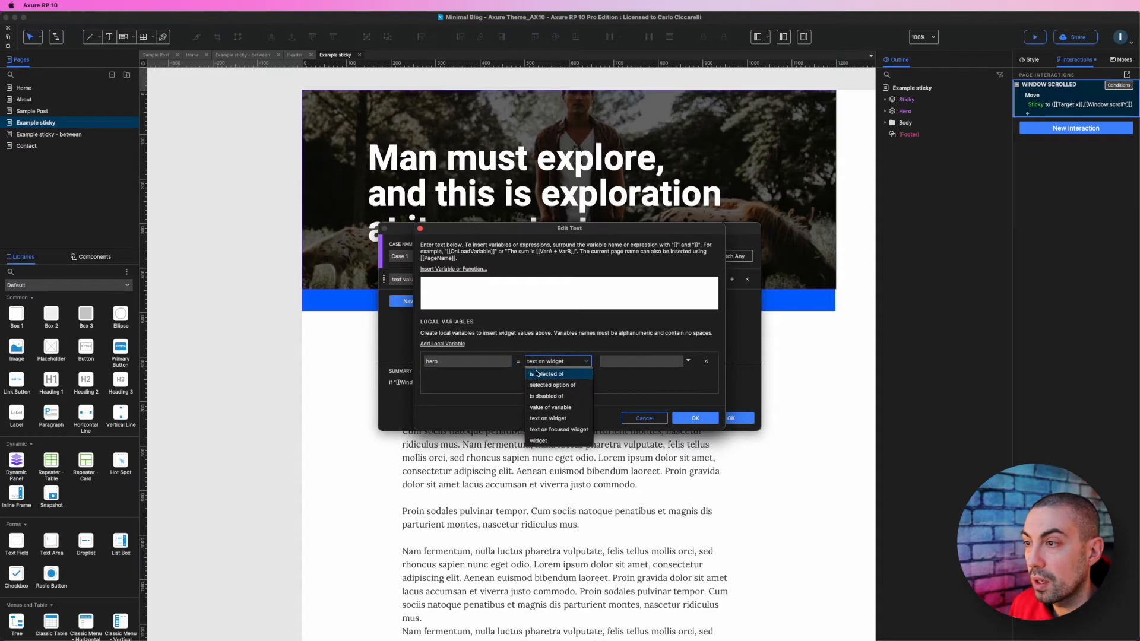
left_click(558, 443)
left_click(612, 361)
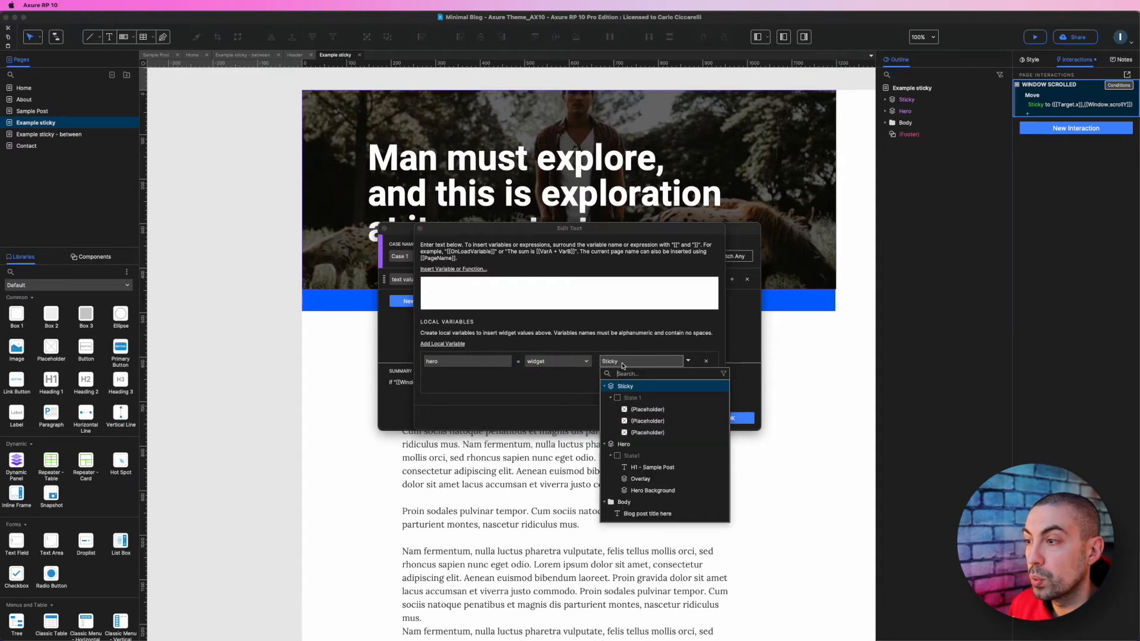
left_click(630, 446)
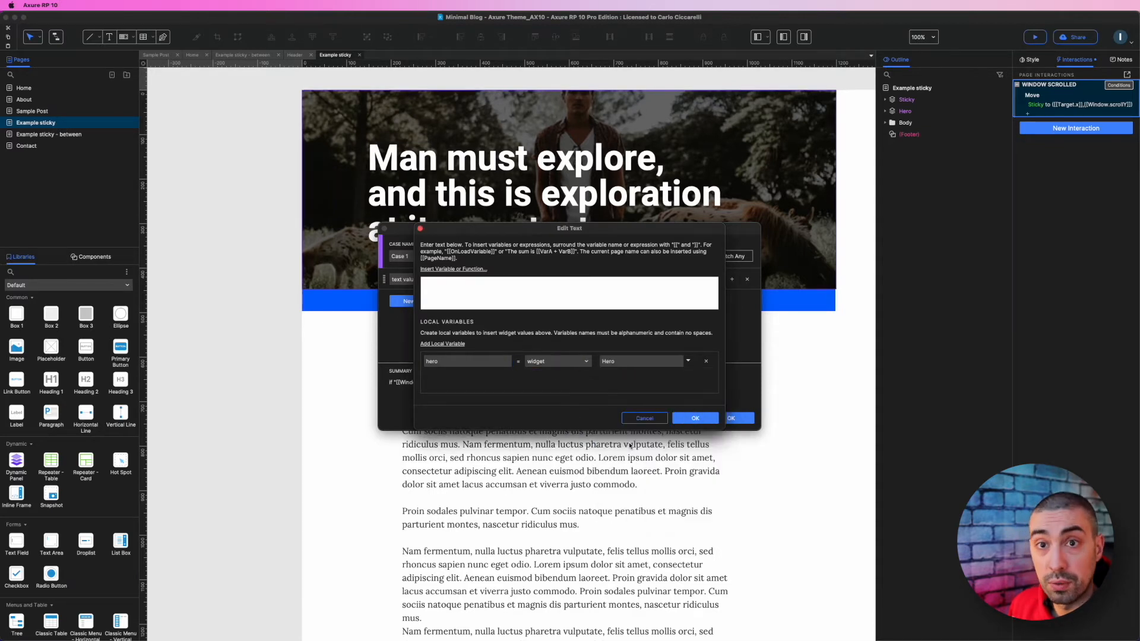
Step: Set the condition's comparison value to [[hero.bottom]] using the local variable, and save the condition
left_click(440, 270)
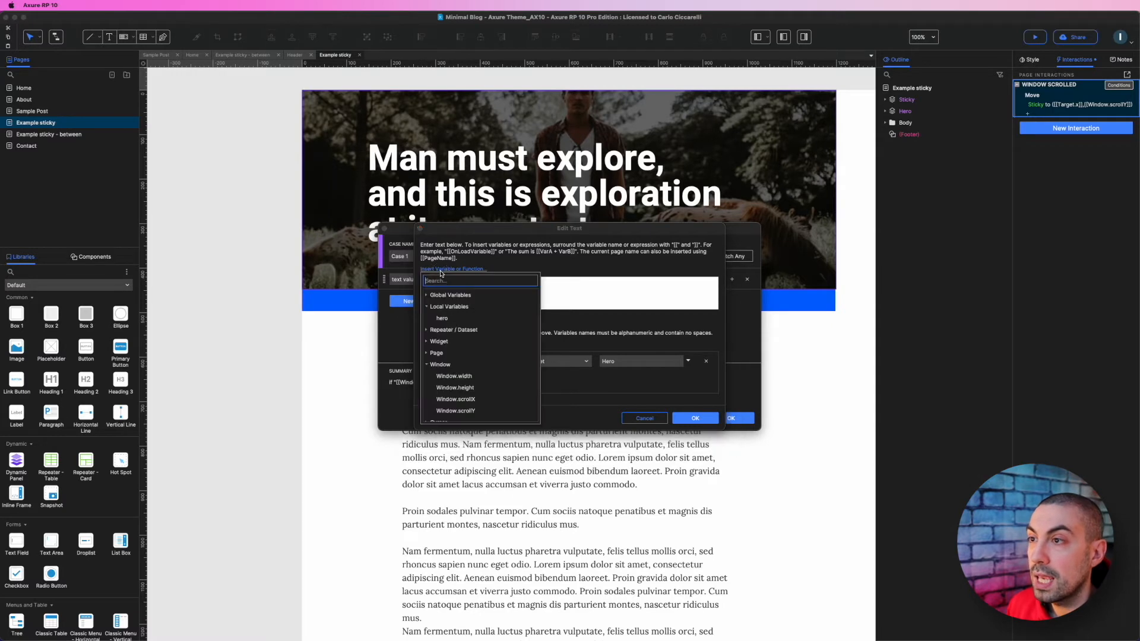
left_click(443, 319)
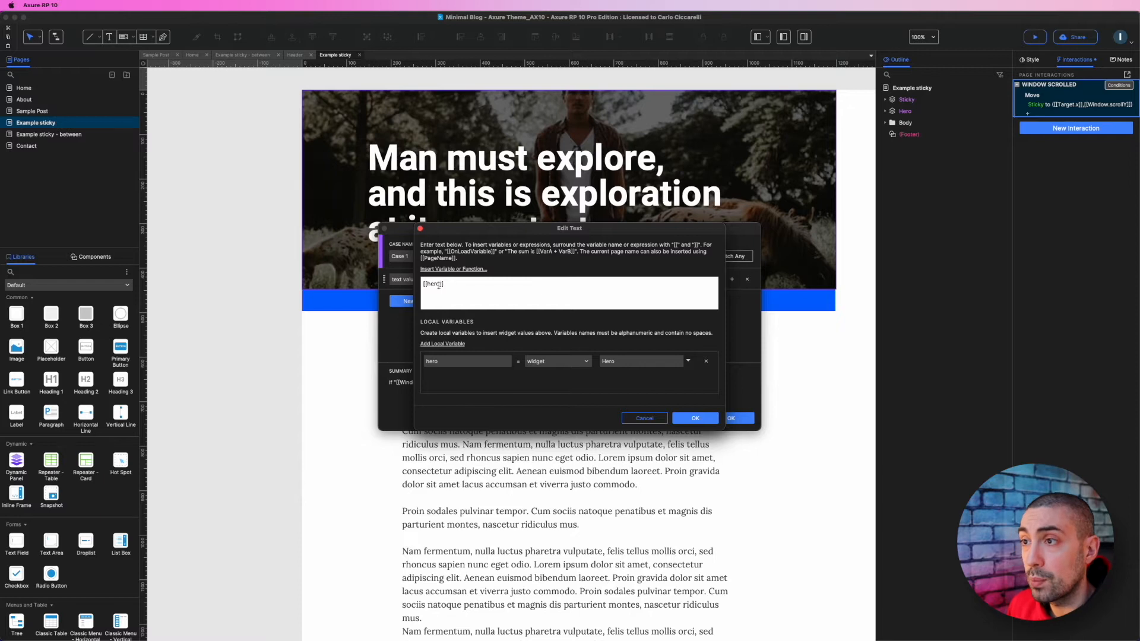
type(".bottom")
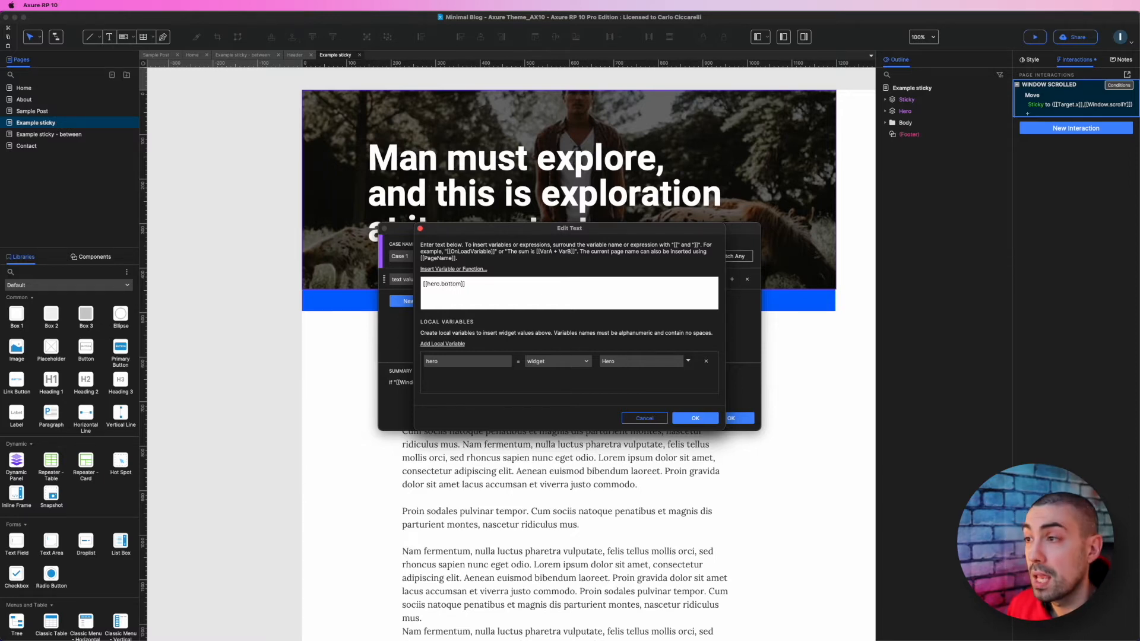
left_click(695, 418)
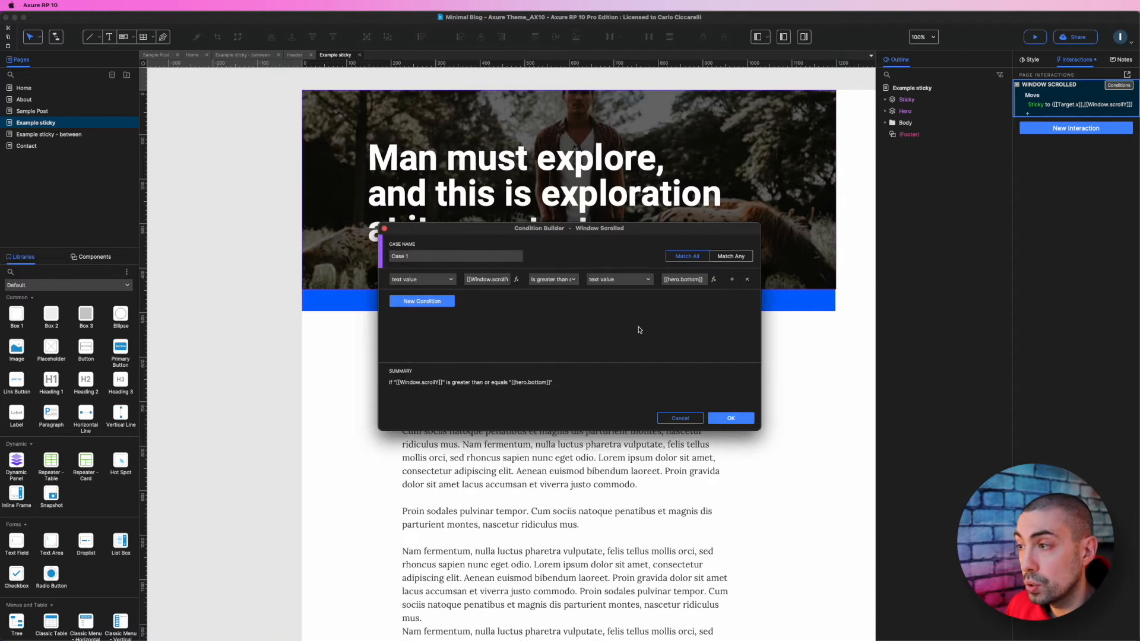
left_click(716, 419)
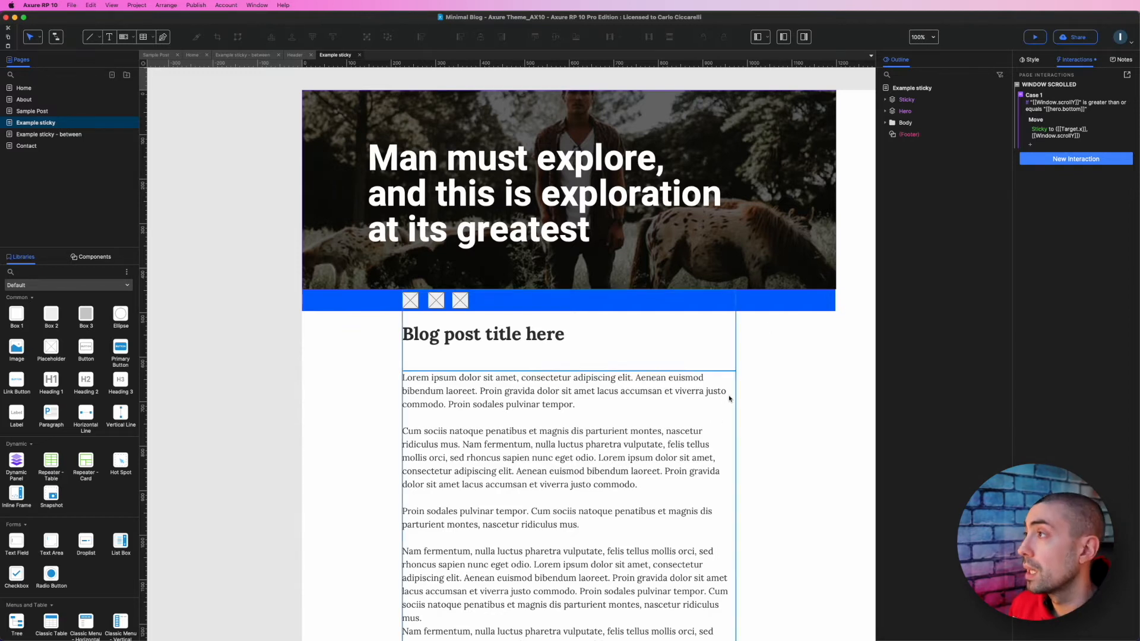
Step: Preview the page again and scroll down and up to examine when the blue bar sticks and where it returns
left_click(1036, 37)
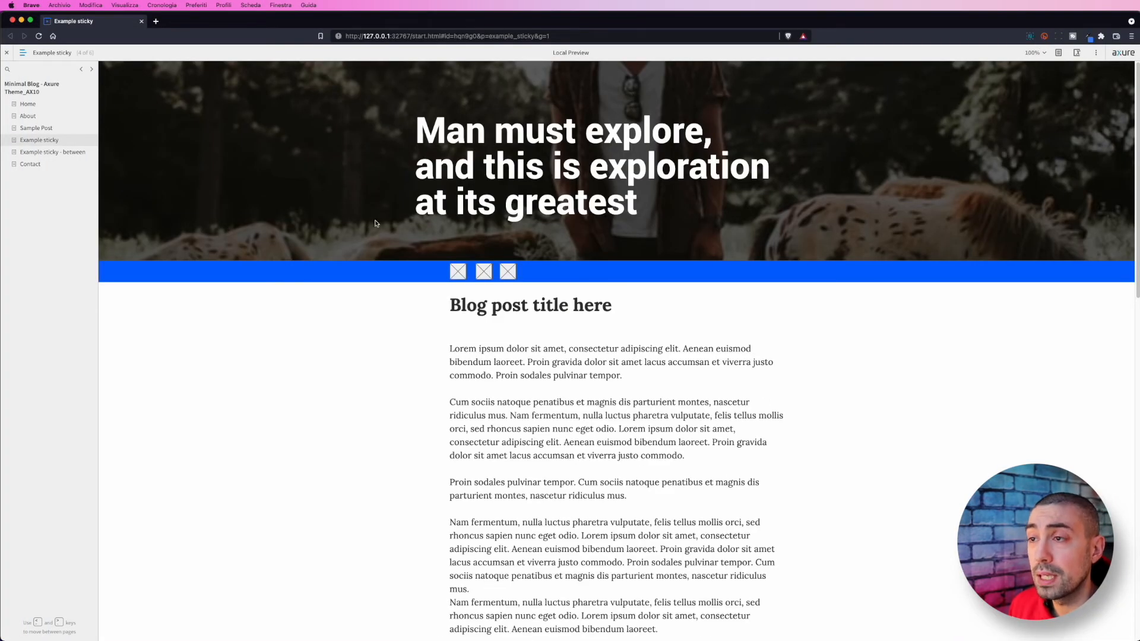
scroll(349, 516, "down", 1)
scroll(349, 516, "down", 3)
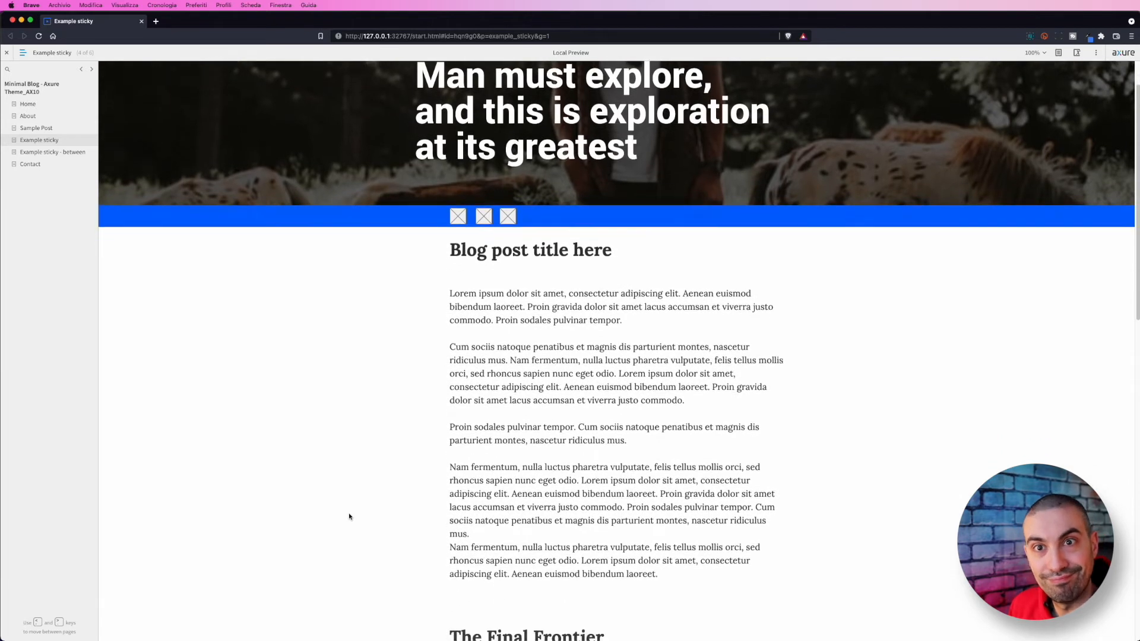
scroll(343, 374, "down", 2)
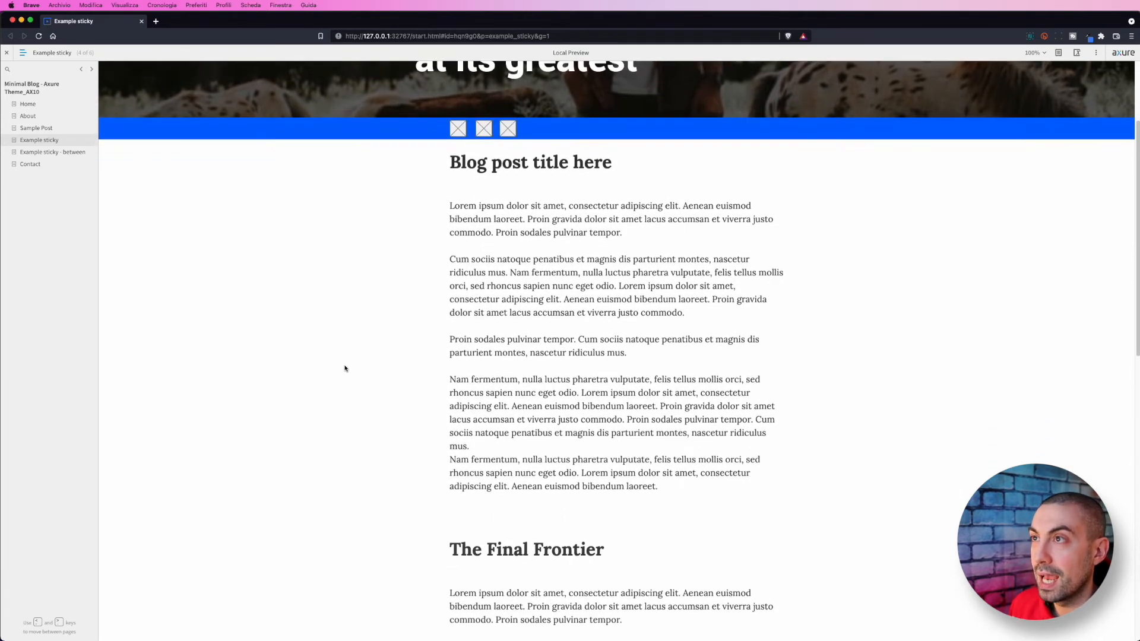
scroll(344, 377, "up", 5)
scroll(345, 381, "down", 5)
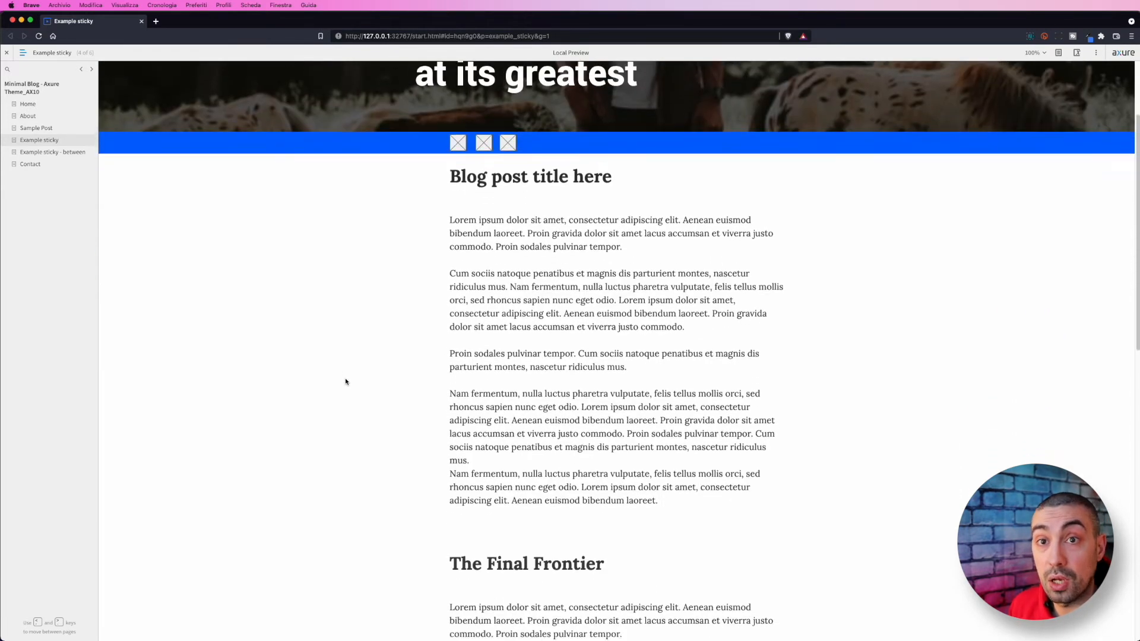
scroll(346, 381, "down", 3)
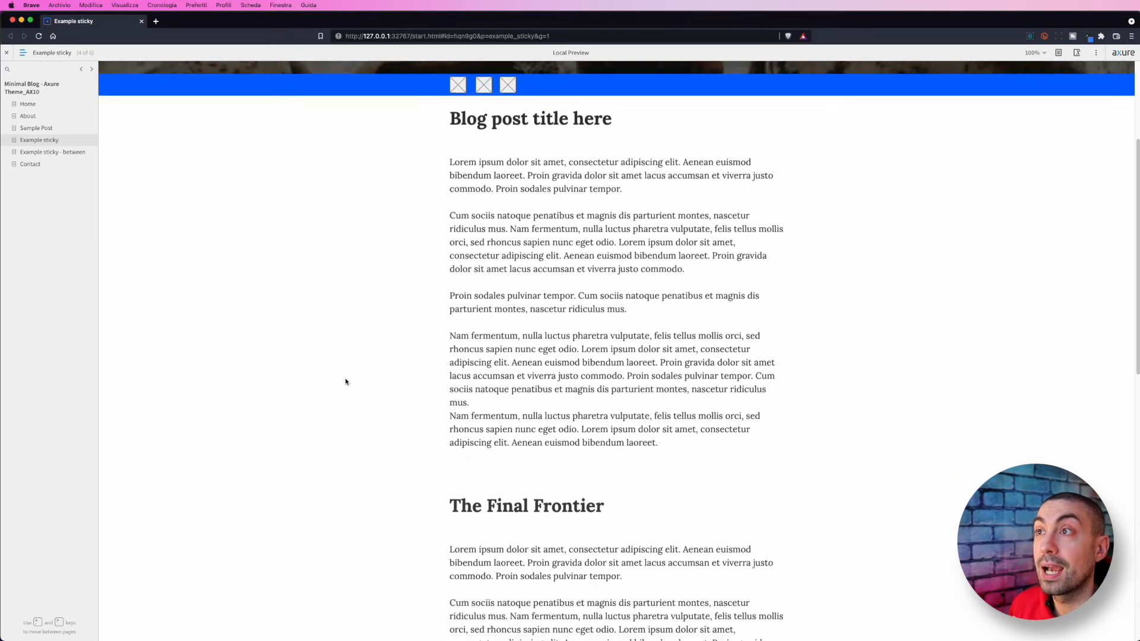
scroll(345, 381, "down", 1)
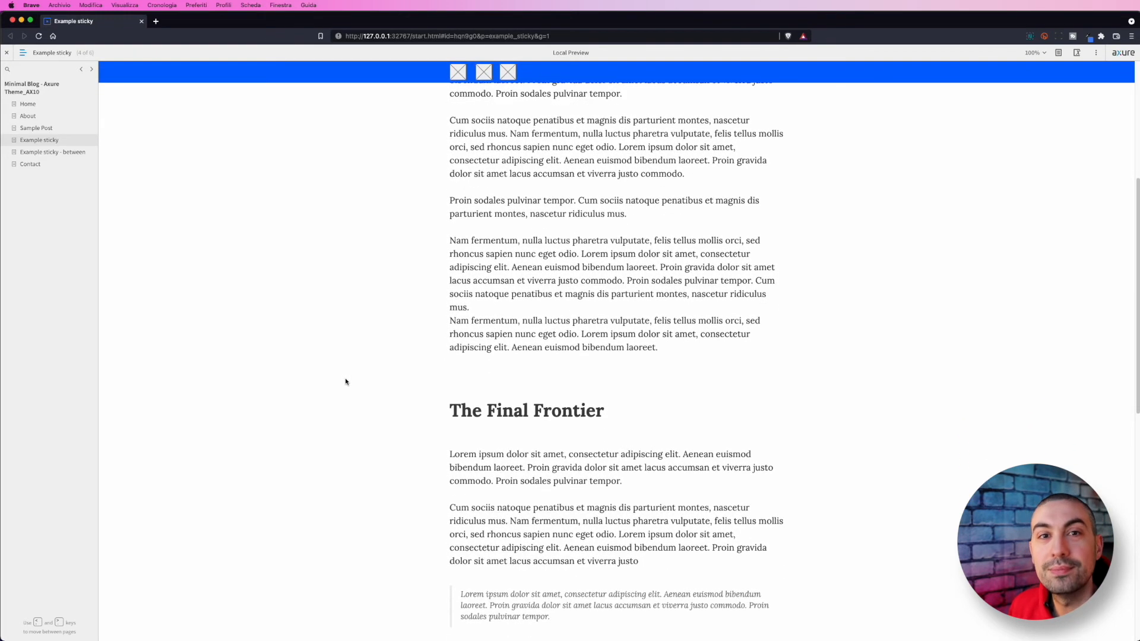
scroll(346, 381, "down", 9)
scroll(345, 382, "up", 15)
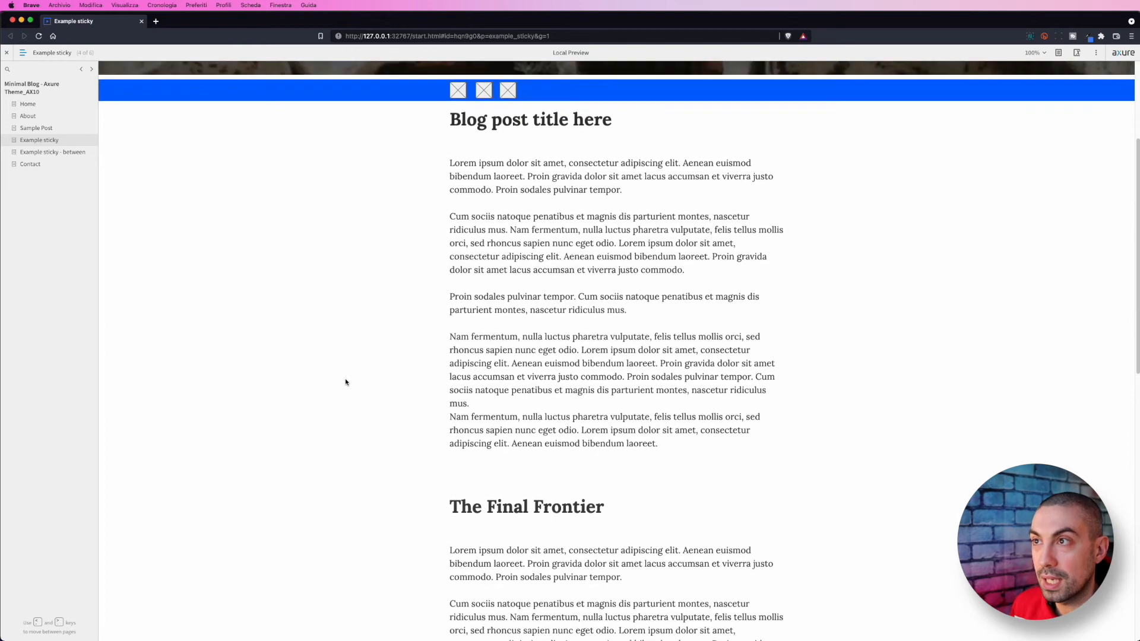
scroll(344, 385, "down", 8)
scroll(345, 385, "down", 12)
scroll(345, 385, "up", 16)
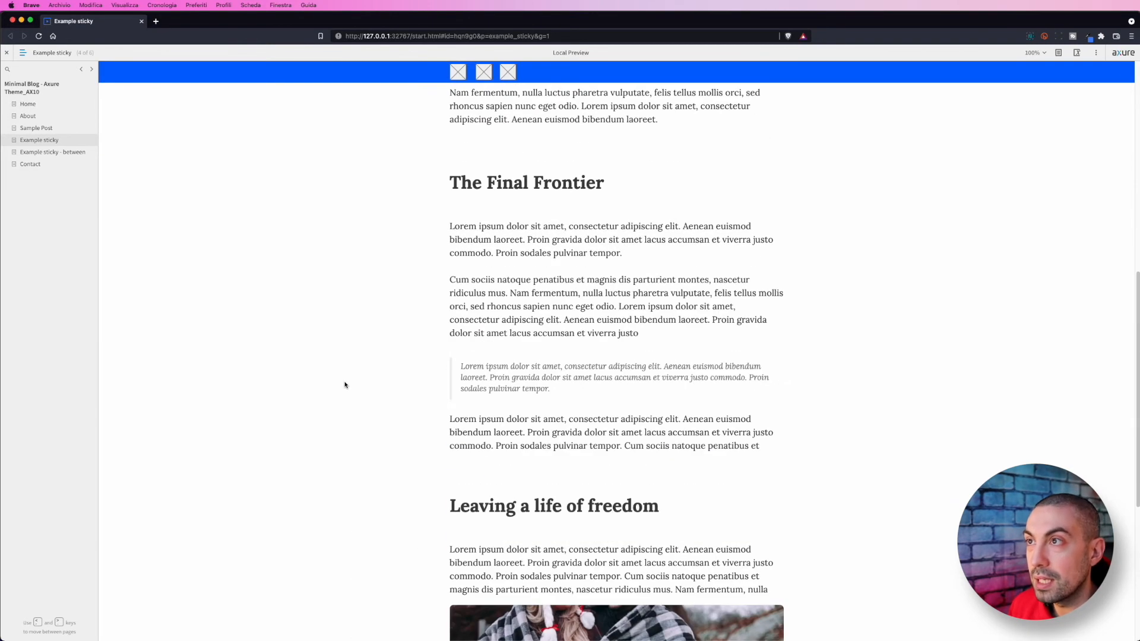
Step: Scroll the preview through the article and back to the hero to examine where the blue bar returns, and close the preview
scroll(345, 384, "down", 14)
scroll(345, 385, "down", 9)
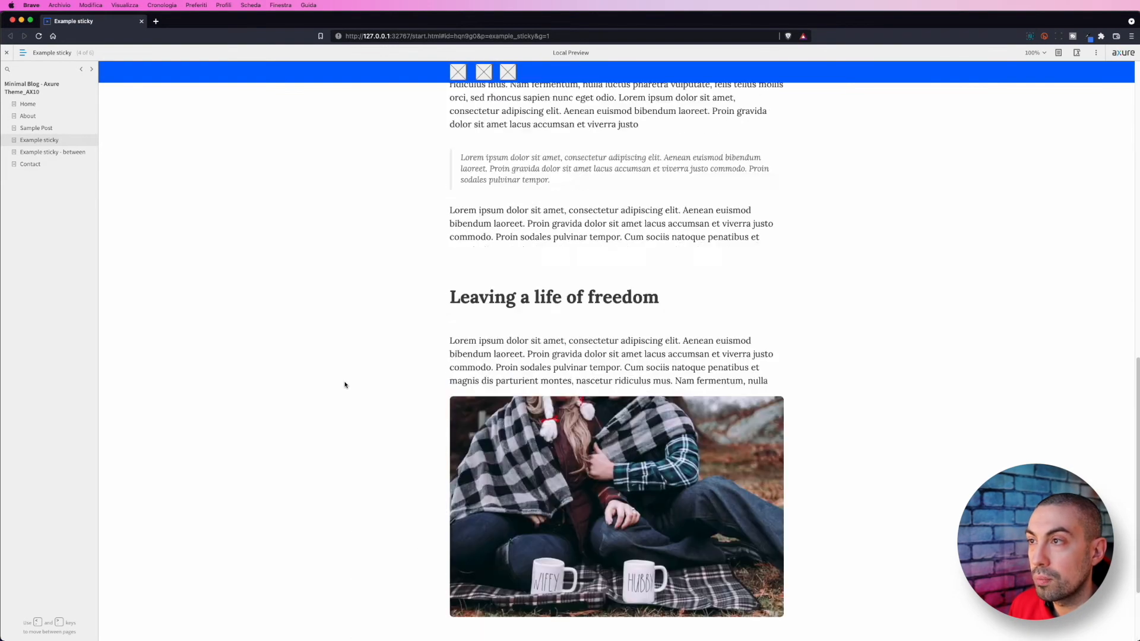
scroll(345, 385, "up", 20)
scroll(345, 384, "down", 8)
scroll(347, 389, "up", 9)
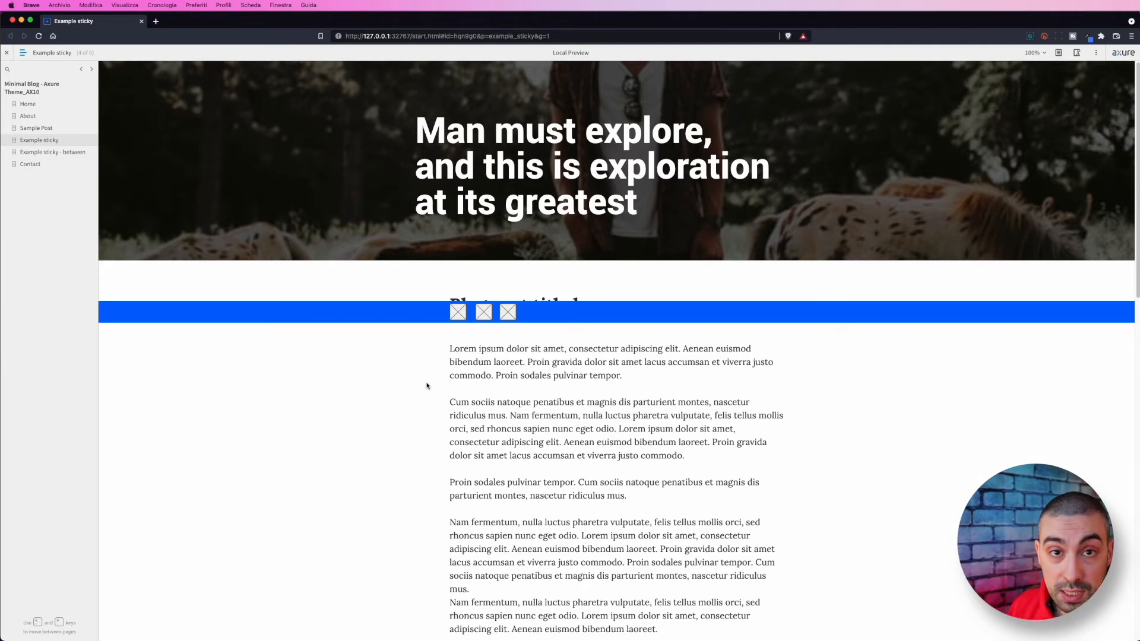
left_click(142, 21)
Step: Add a second case without any condition to the Window Scrolled event
left_click(1119, 93)
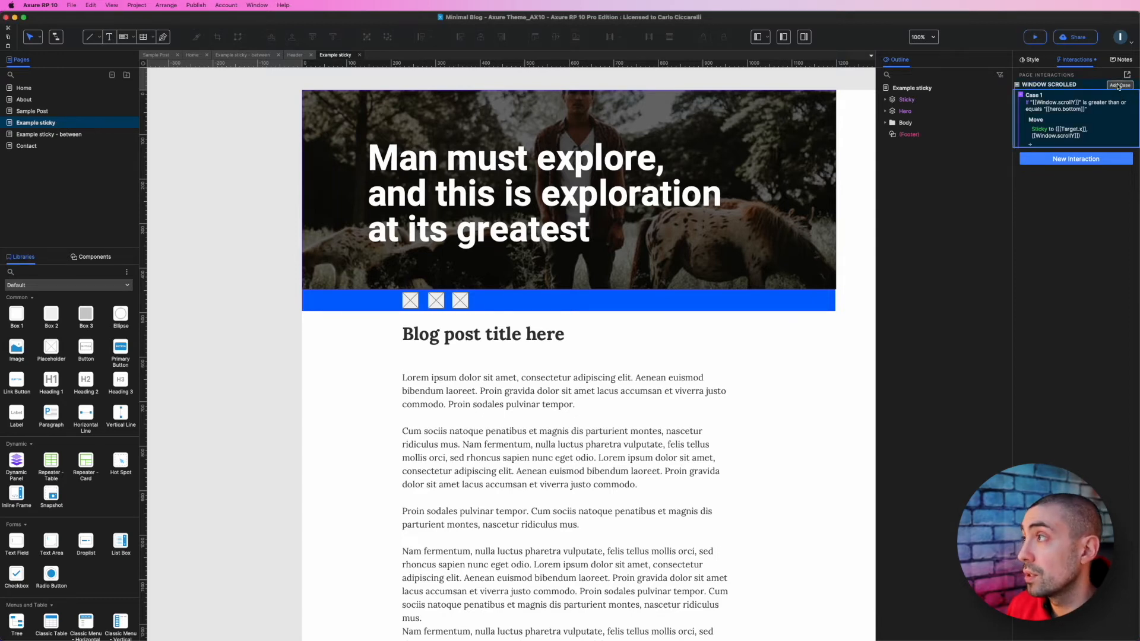
left_click(1119, 86)
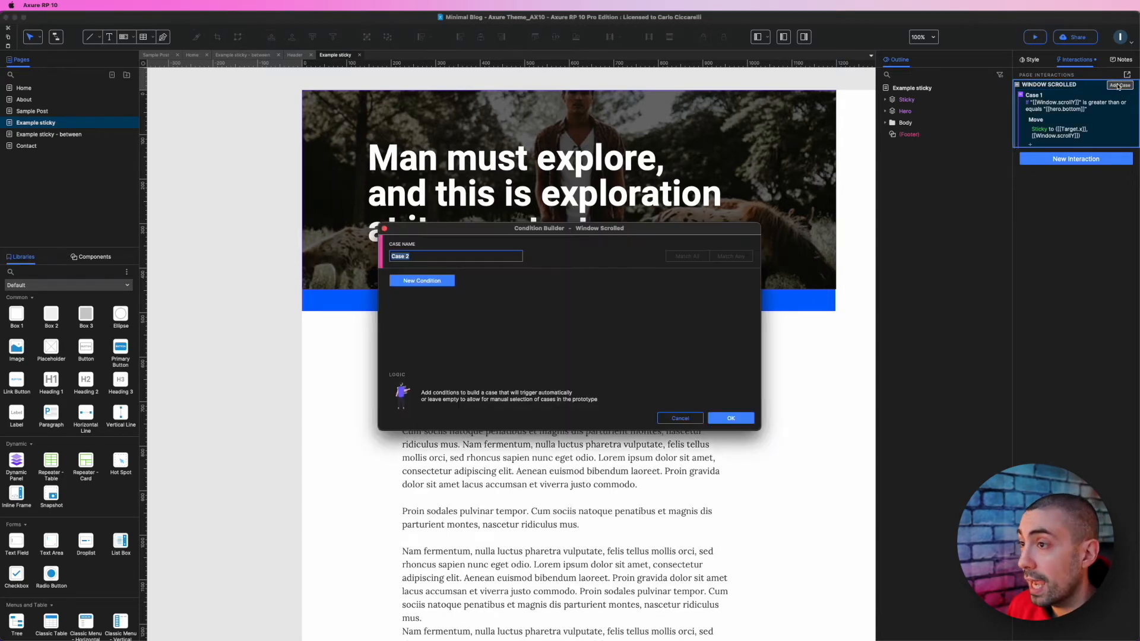
left_click(732, 418)
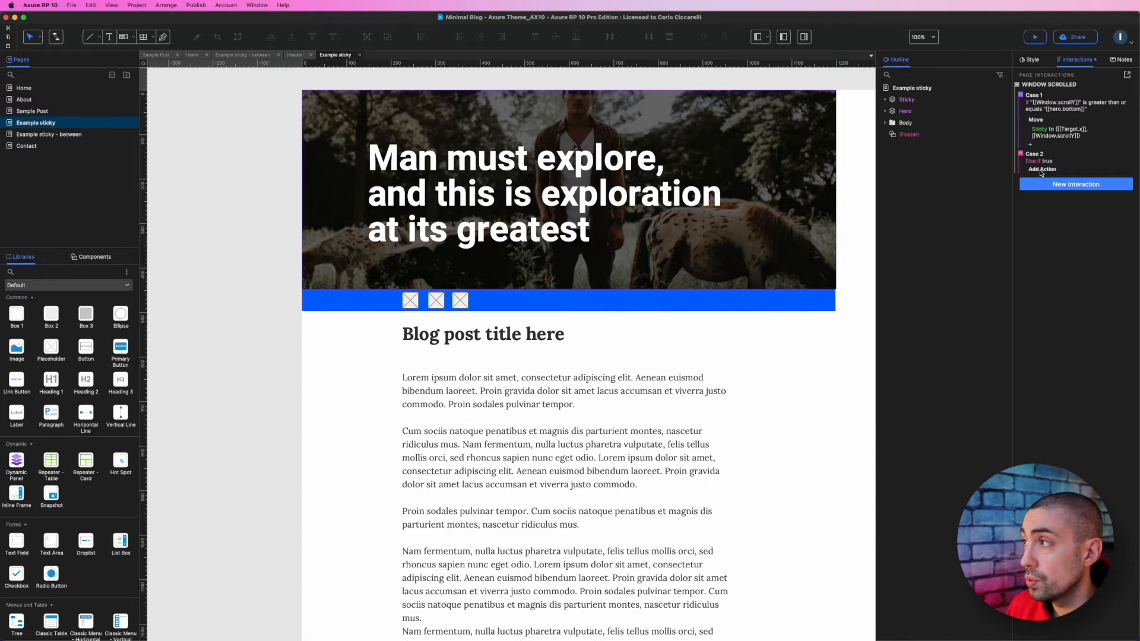
Step: Add a Move action to Case 2 that moves the Sticky widget to an x position of [[Target.x]]
left_click(1041, 170)
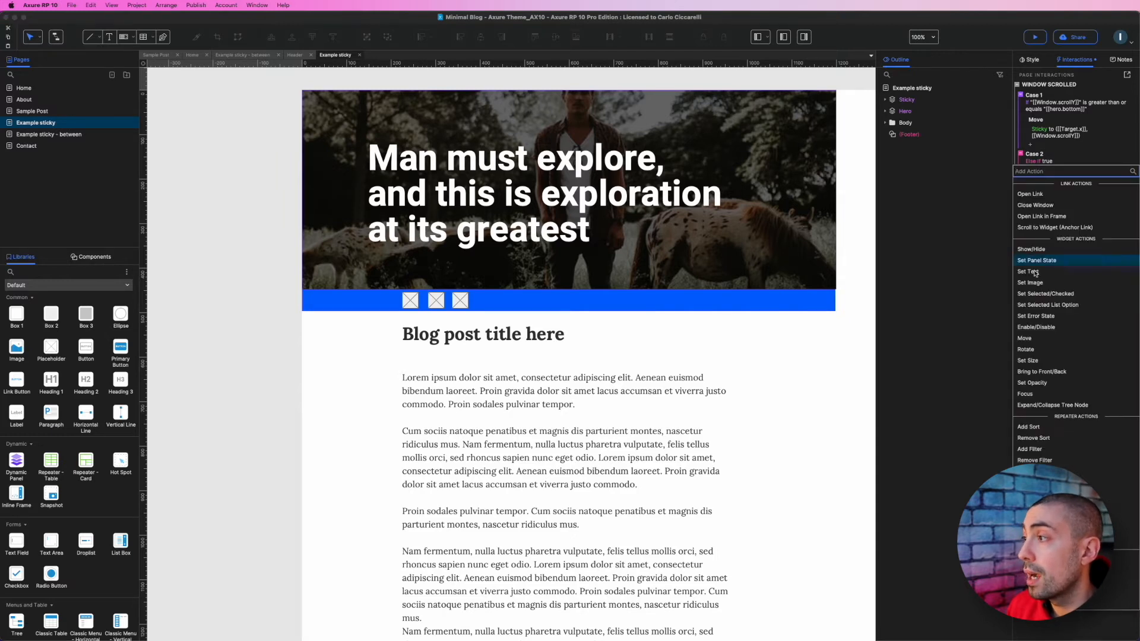
left_click(1035, 338)
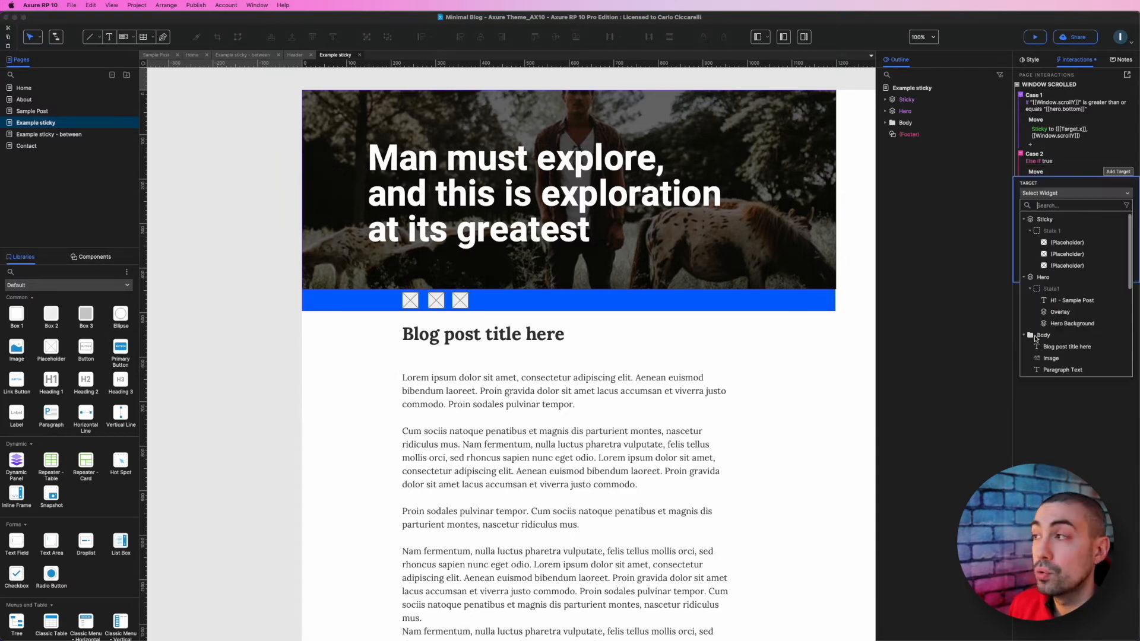
left_click(1058, 222)
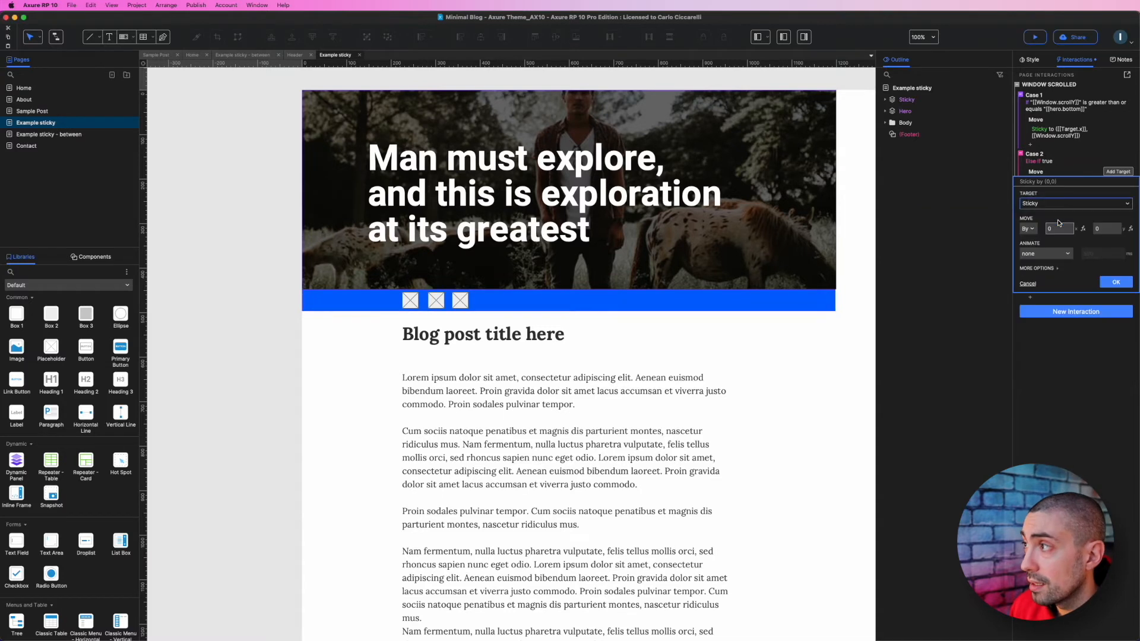
left_click(1055, 229)
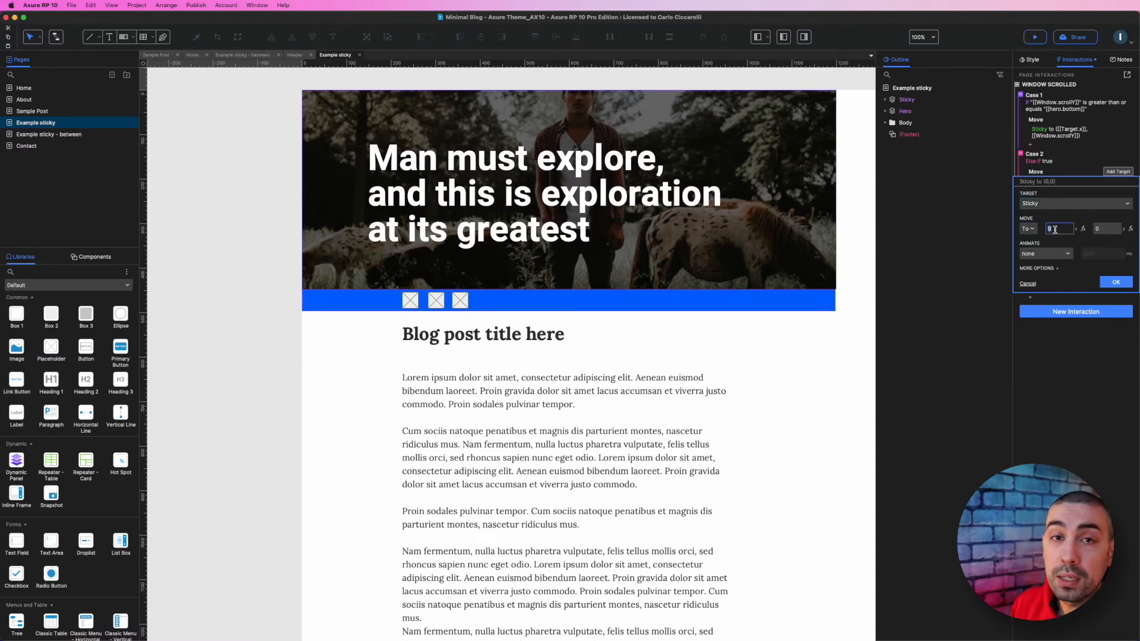
key("BackSpace")
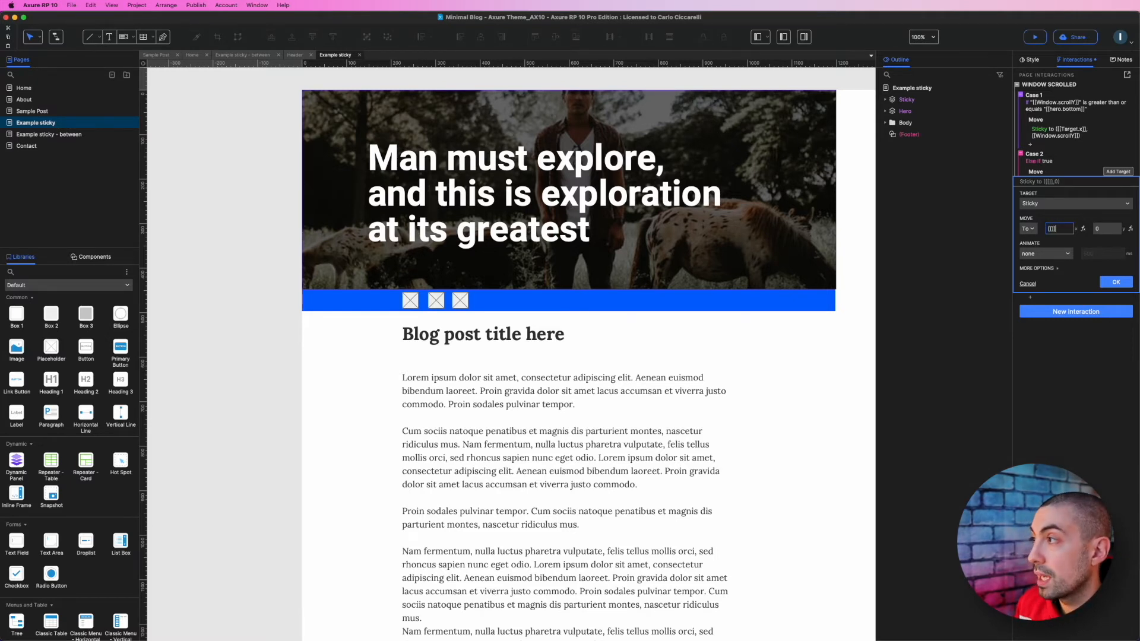
type("[[Target.x")
Step: For the Move action's y value, create a local variable named hero that references the Hero widget
left_click(1103, 228)
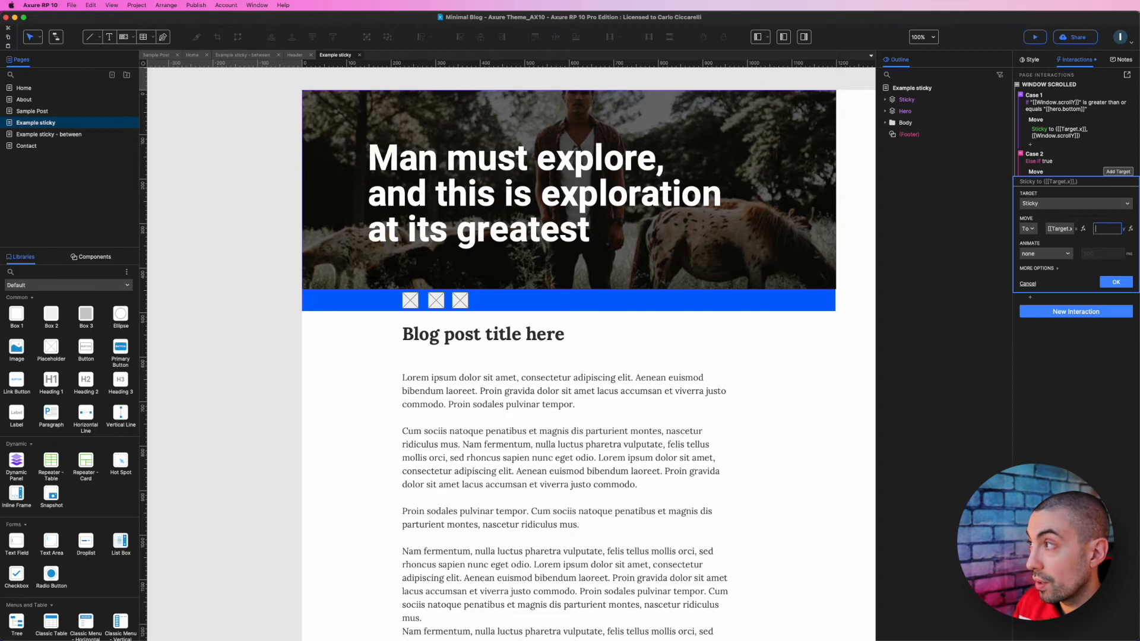
left_click(1130, 230)
left_click(452, 344)
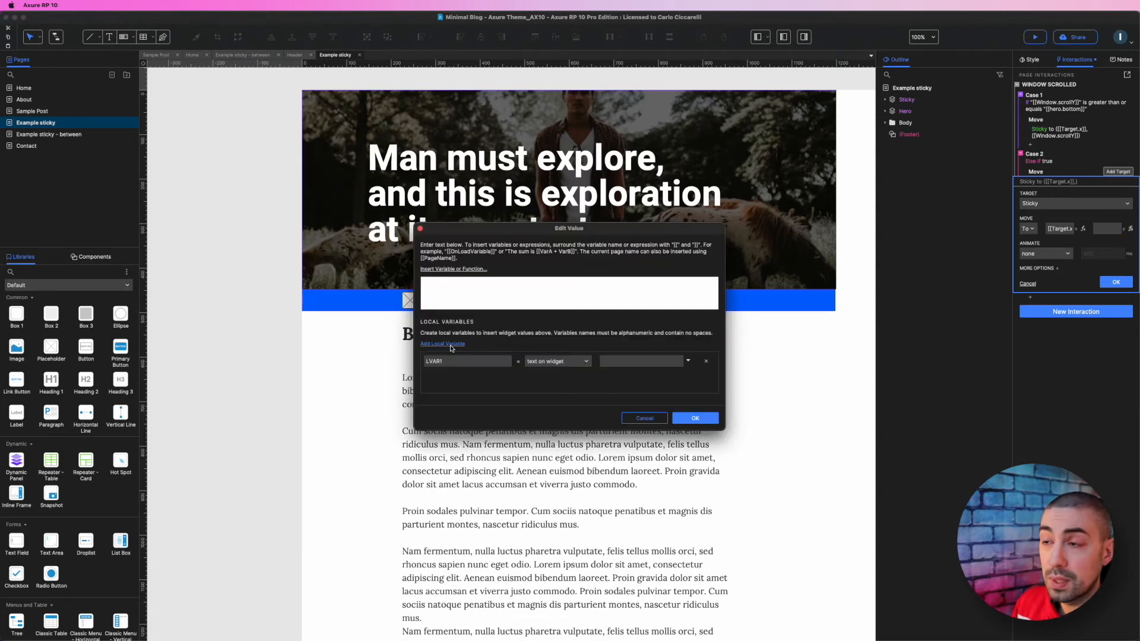
double_click(451, 364)
type("hero")
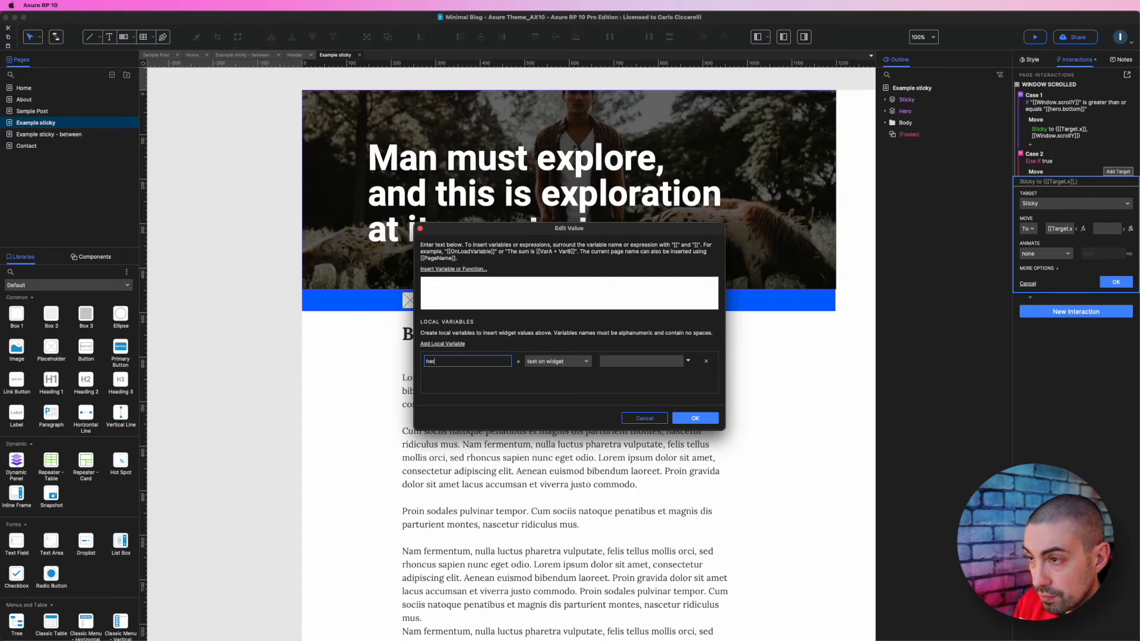
key("Tab")
key("space")
left_click(538, 440)
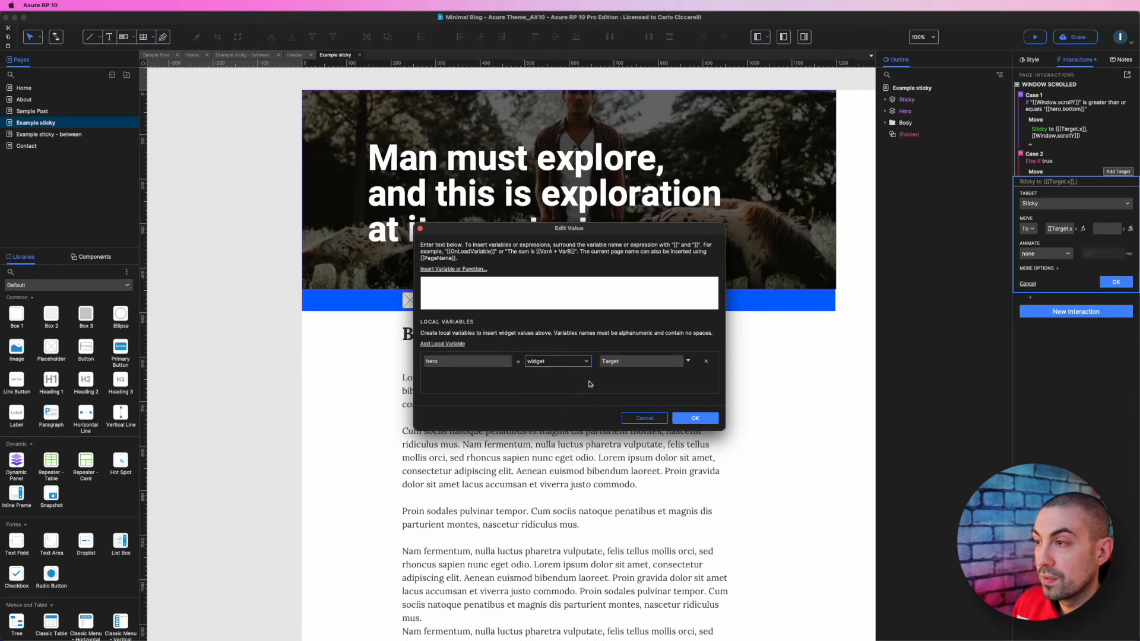
left_click(607, 362)
left_click(632, 456)
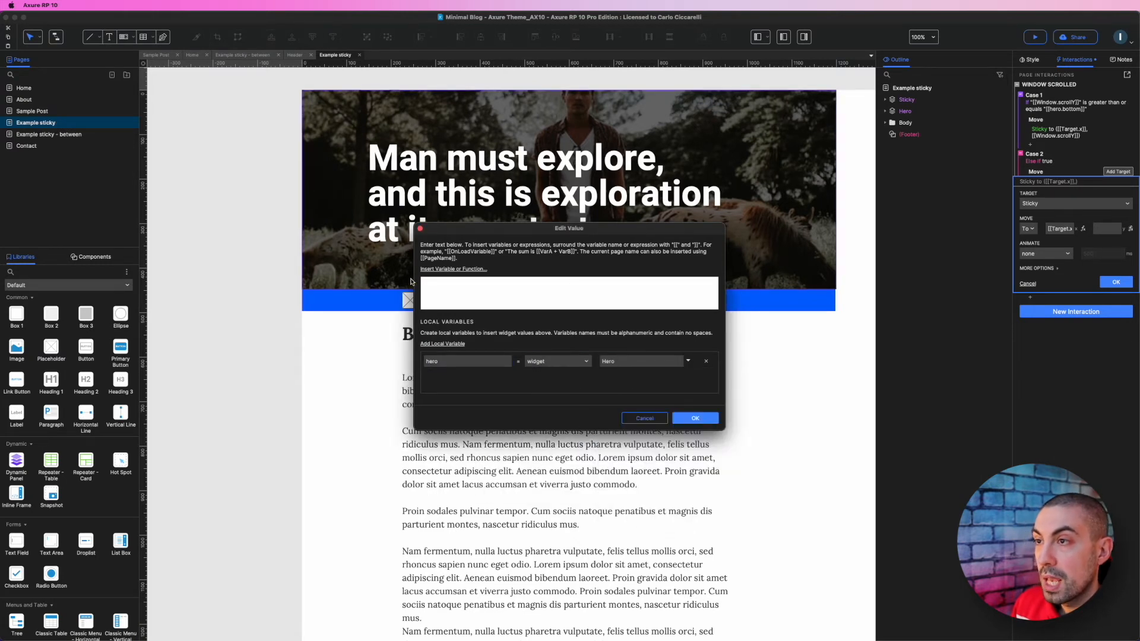
Step: Set the Move action's y position to [[hero.bottom]] using the local variable
left_click(447, 269)
left_click(442, 319)
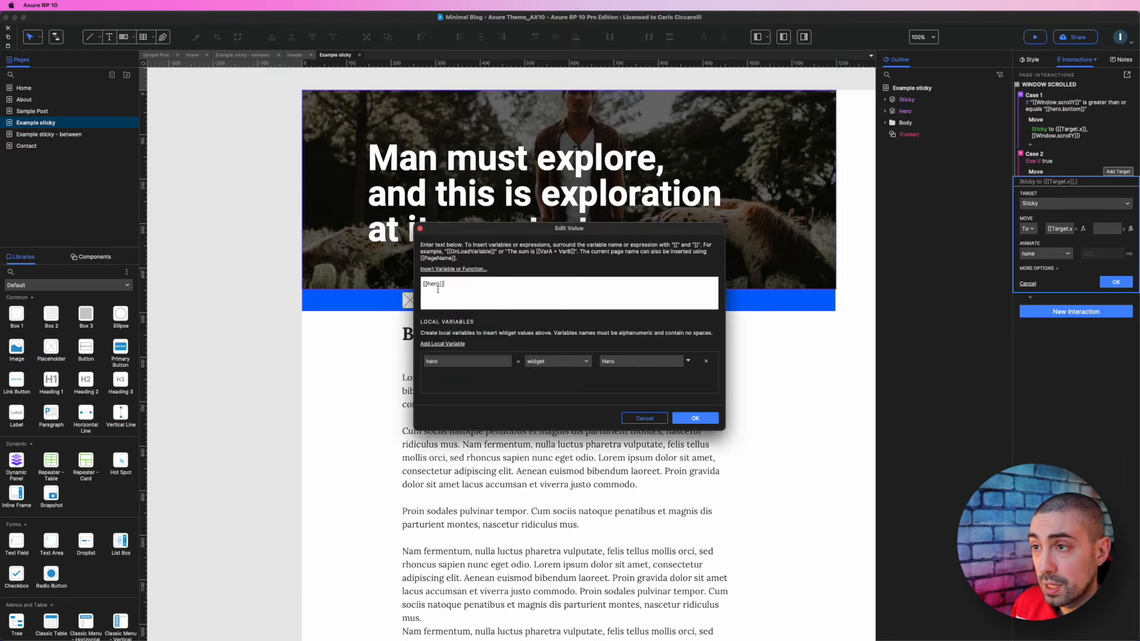
type(".bottom")
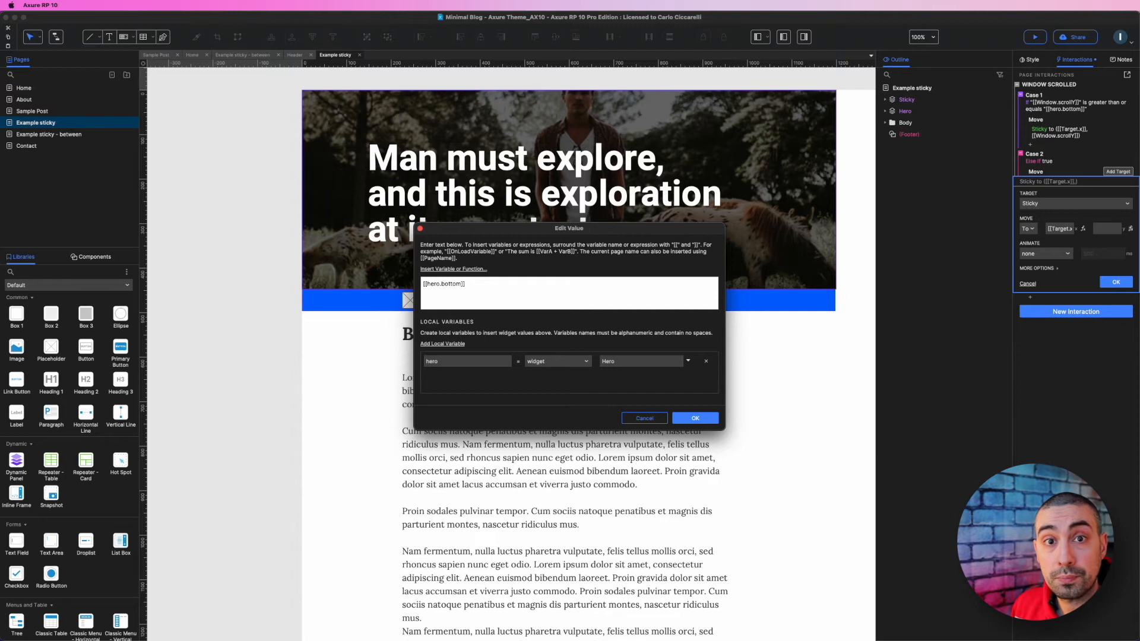
left_click(700, 420)
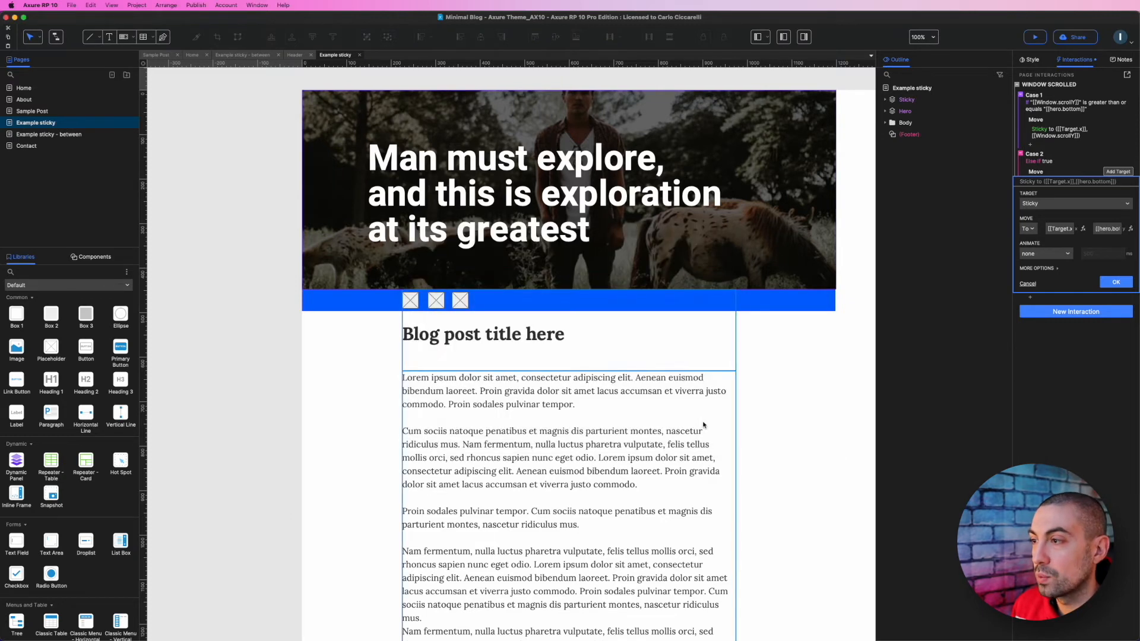
Step: Preview the page and scroll down and up repeatedly to examine how the blue bar sticks and returns below the hero
left_click(1035, 36)
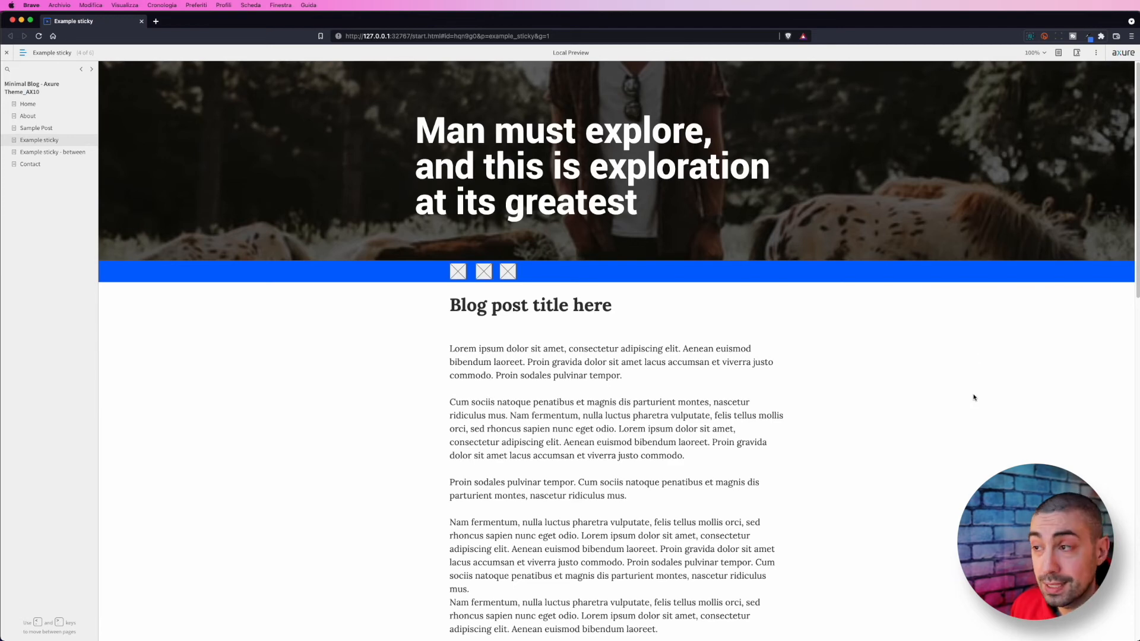
scroll(974, 397, "down", 10)
scroll(973, 397, "up", 5)
scroll(973, 397, "down", 2)
scroll(974, 397, "up", 6)
scroll(974, 397, "down", 6)
scroll(974, 397, "up", 6)
scroll(974, 397, "down", 7)
scroll(974, 397, "up", 6)
scroll(974, 397, "down", 6)
scroll(974, 397, "up", 7)
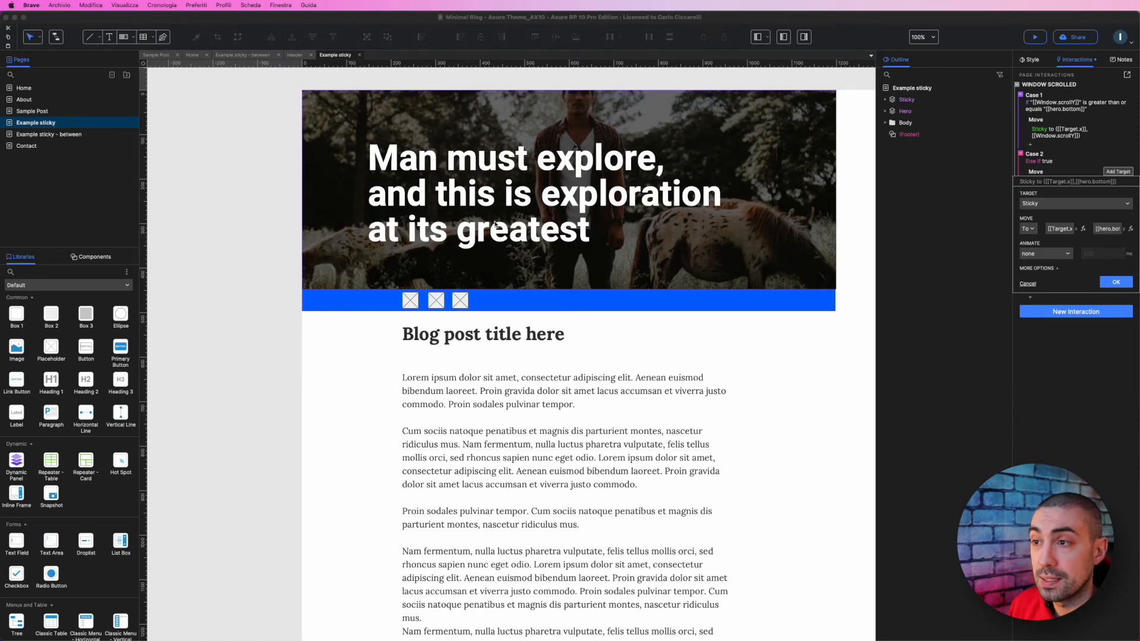
Step: On the Example sticky - between page, give the rectangle behind the first body section a light pink fill
left_click(99, 136)
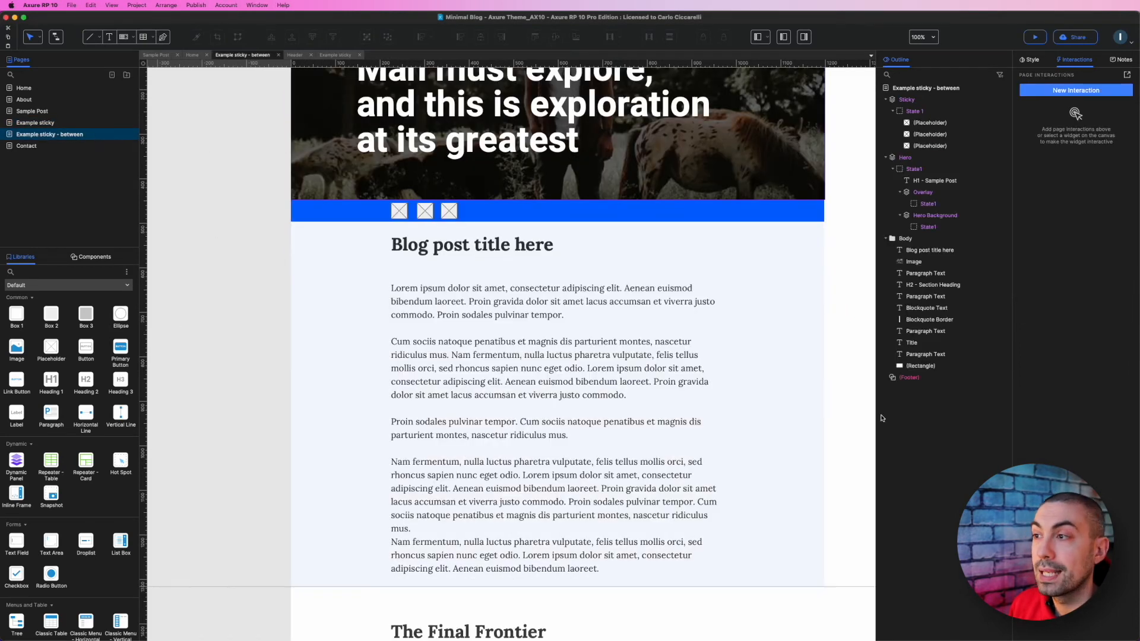
left_click(783, 368)
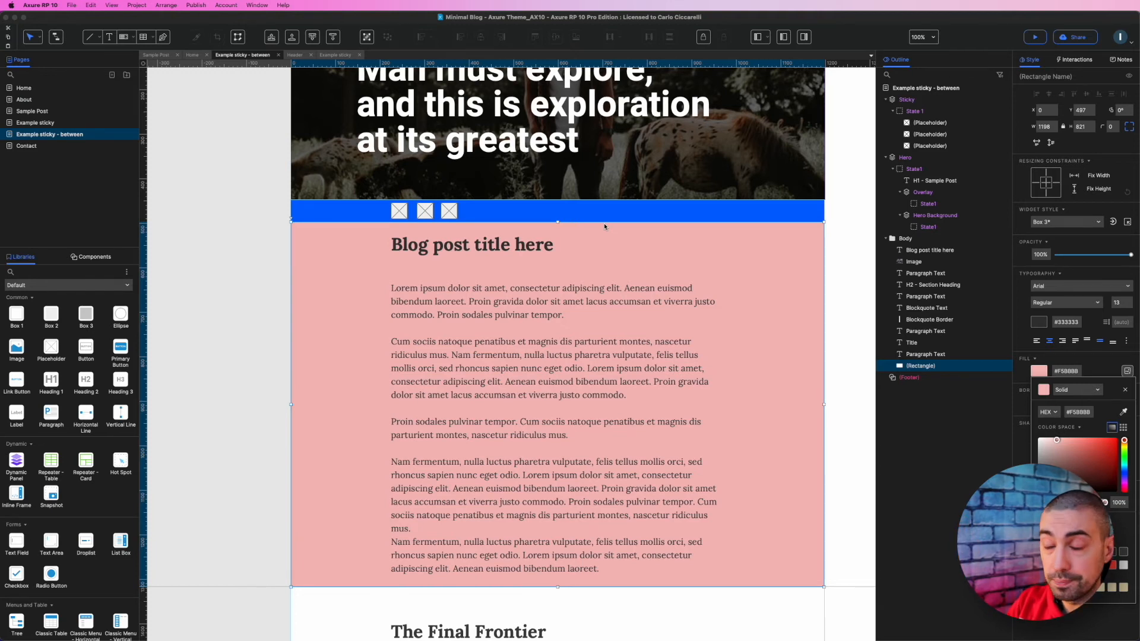
left_click(853, 216)
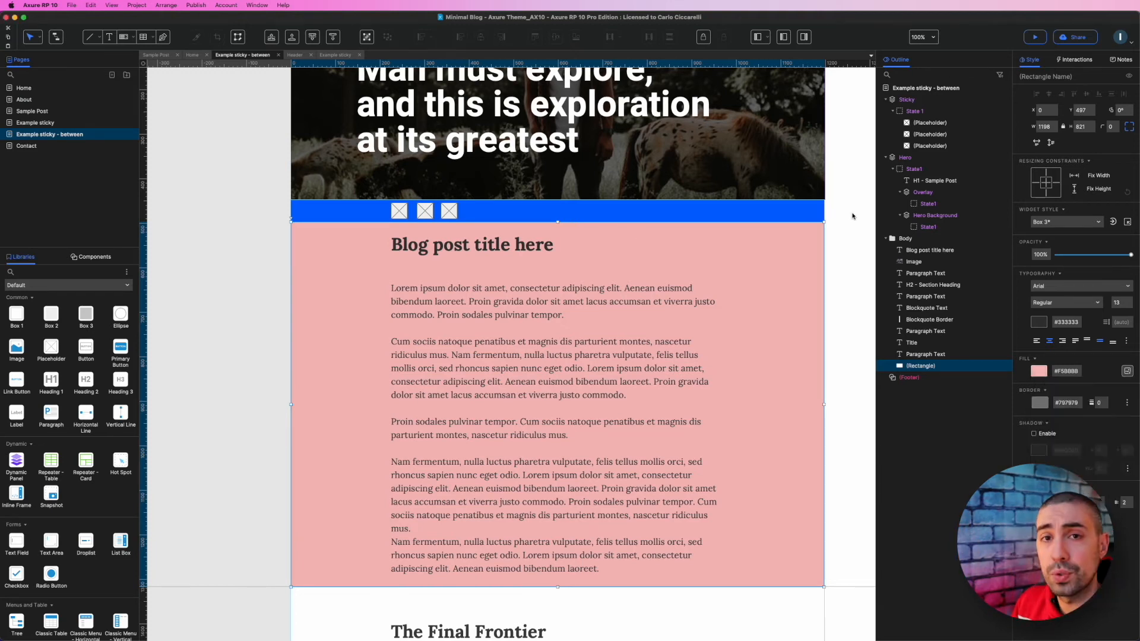
left_click(853, 216)
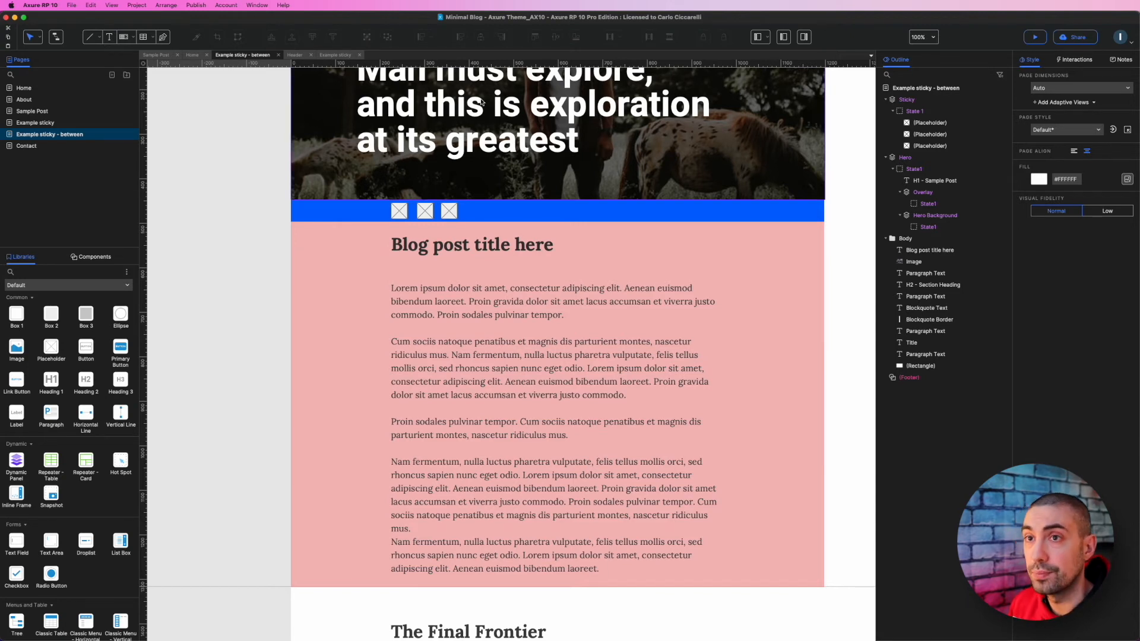
Step: Copy the Window Scrolled interaction from the Example sticky page and paste it into the Example sticky - between page's interactions
left_click(30, 123)
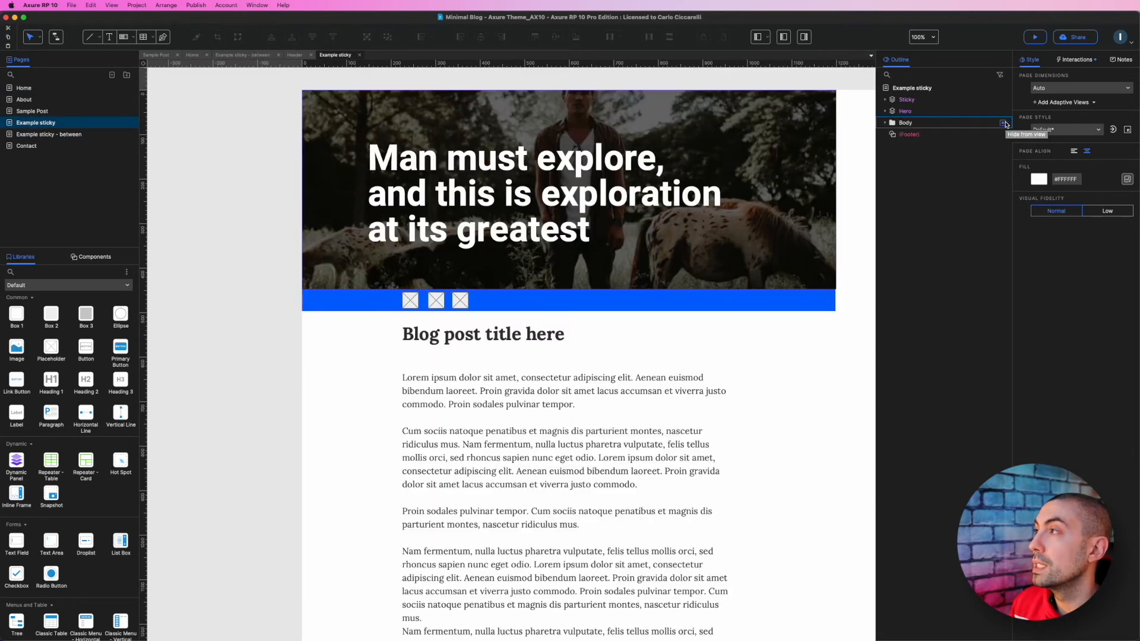
left_click(1075, 59)
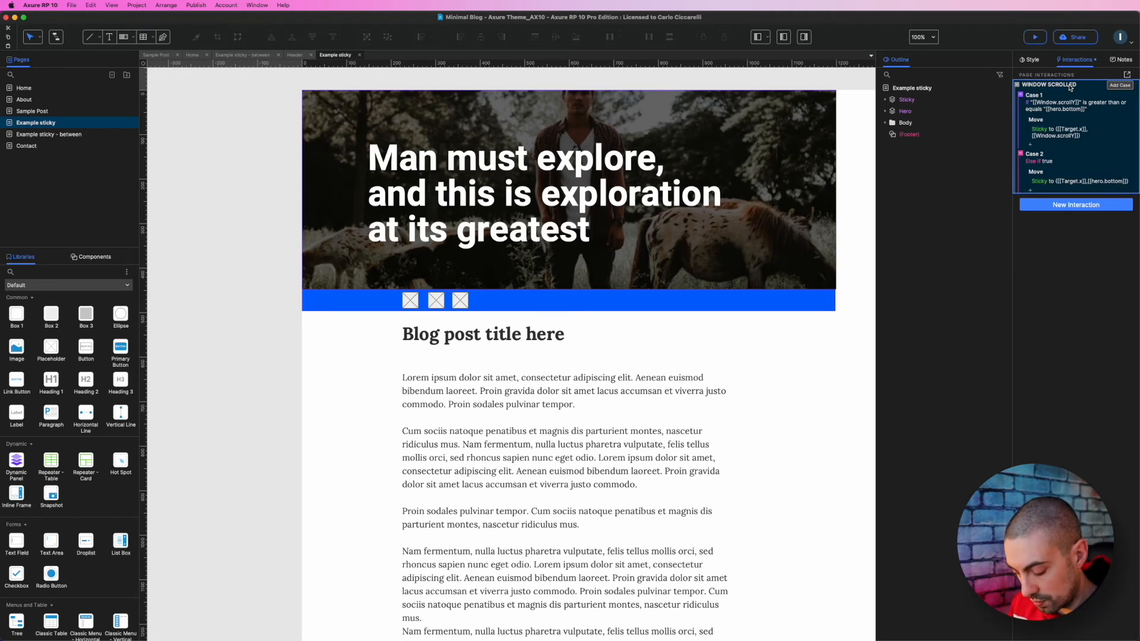
left_click(99, 133)
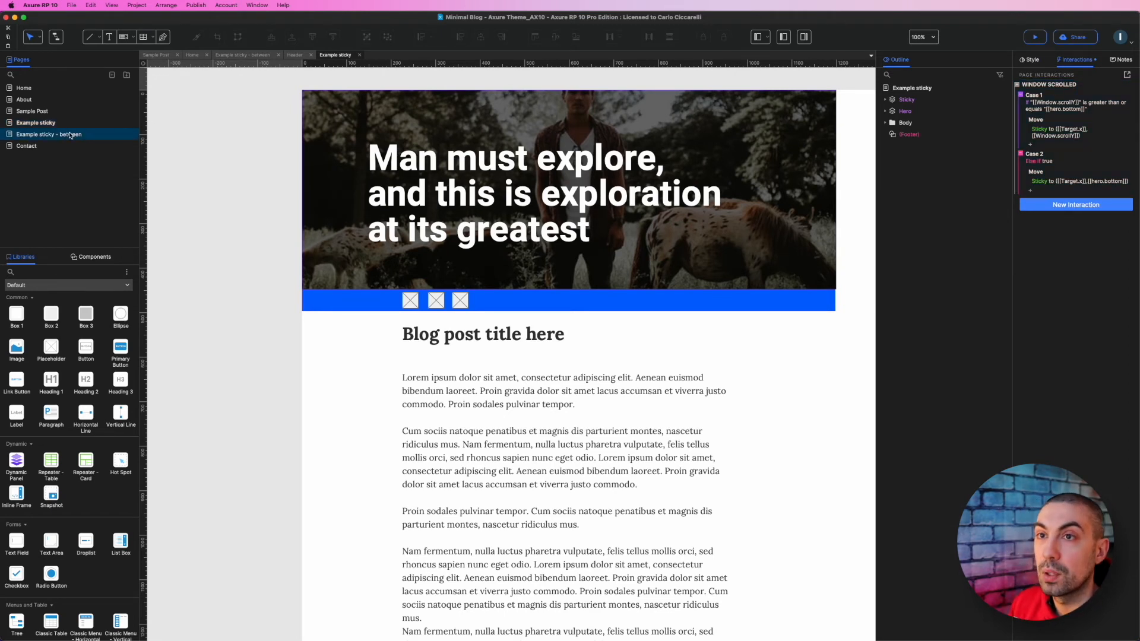
left_click(1040, 93)
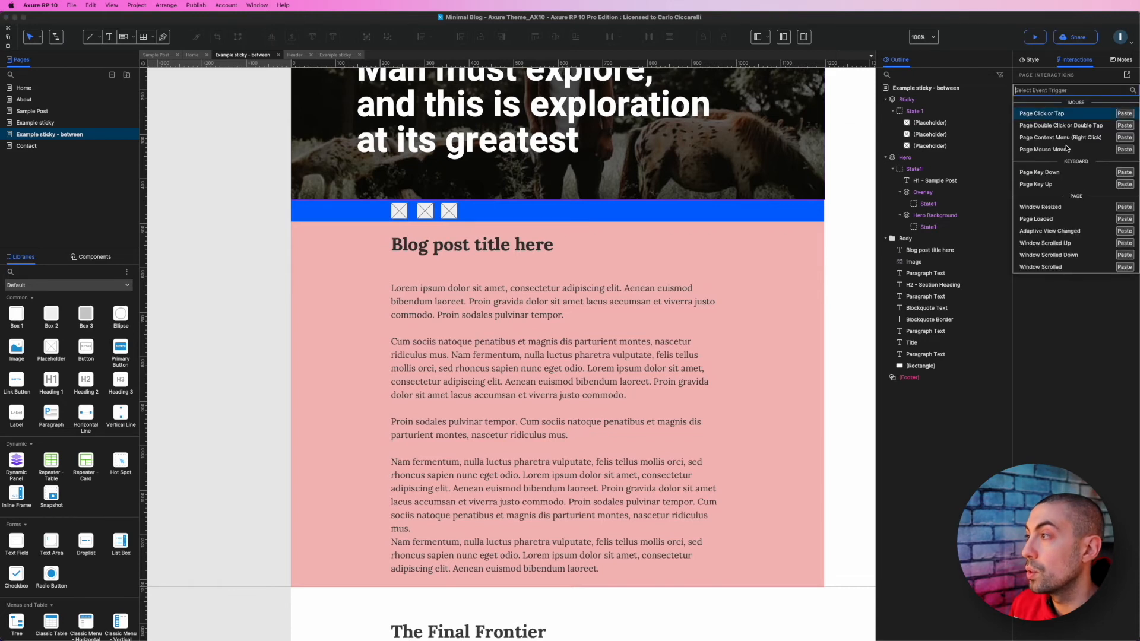
left_click(1122, 268)
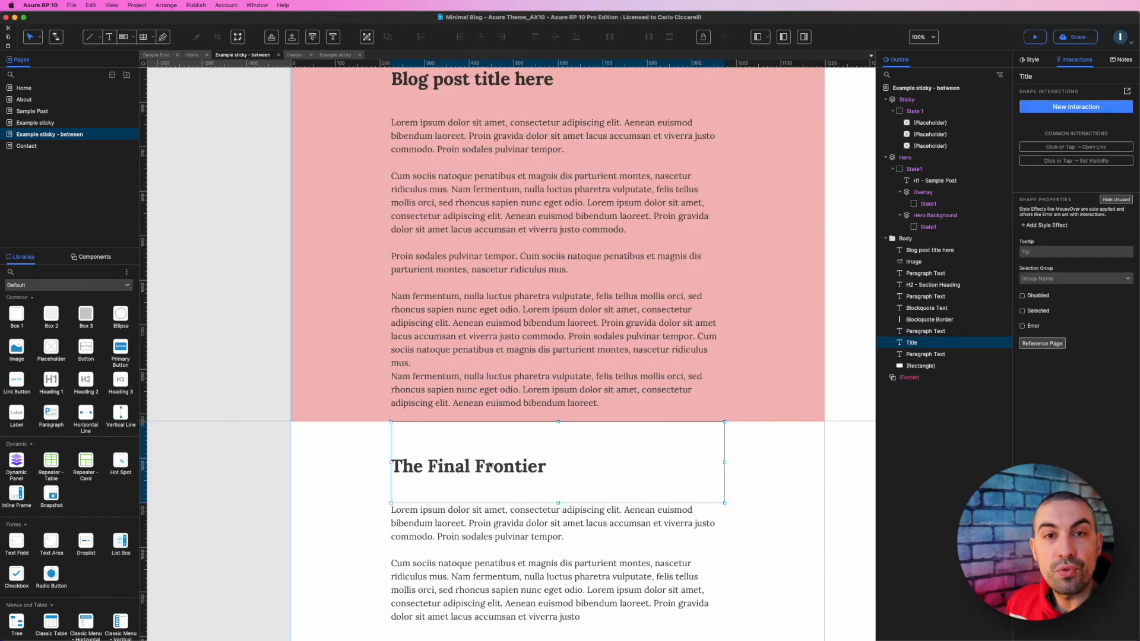
Step: Add a second condition row to Case 1 of Window Scrolled and set its comparison to is less than or equals
scroll(741, 464, "up", 4)
scroll(740, 465, "down", 1)
scroll(740, 466, "down", 1)
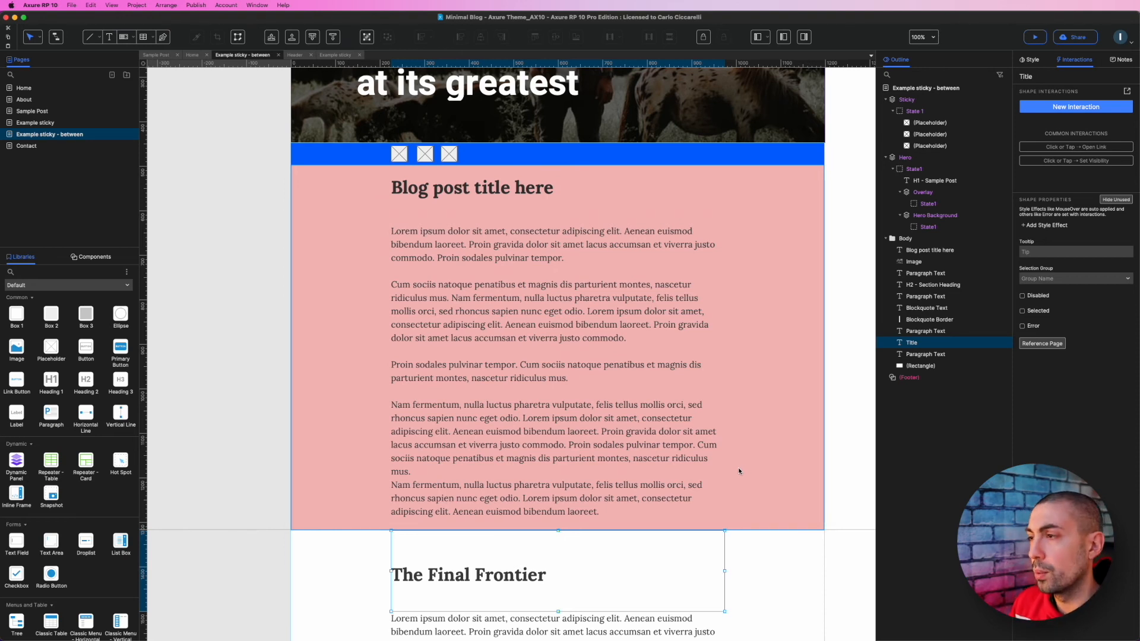
left_click(1004, 89)
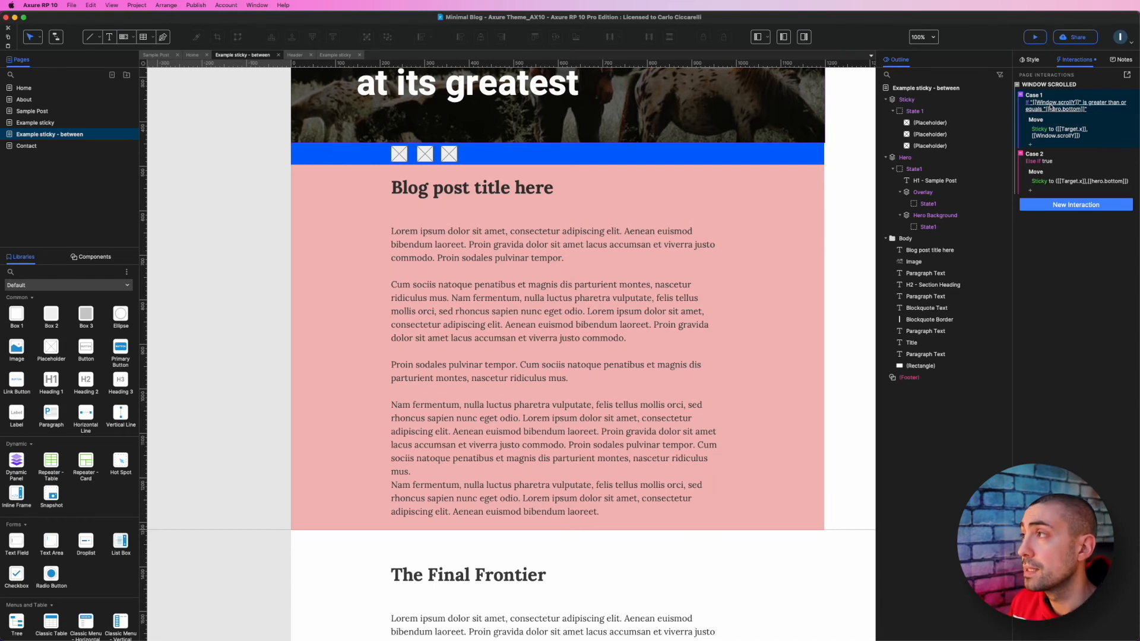
left_click(1051, 107)
left_click_drag(639, 229, 714, 220)
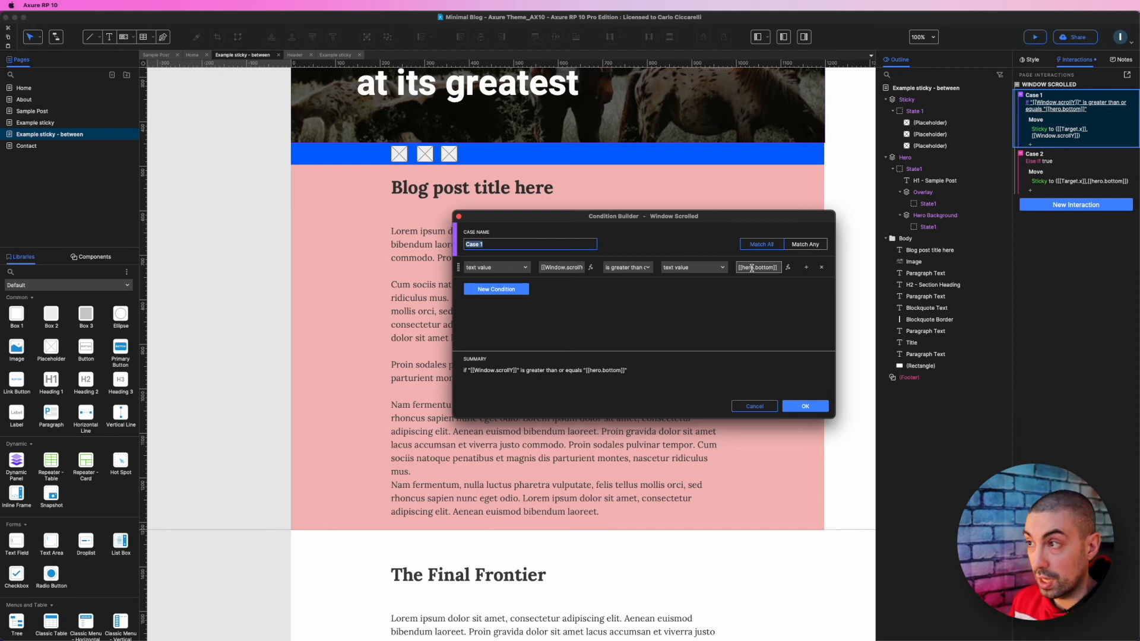
left_click(807, 267)
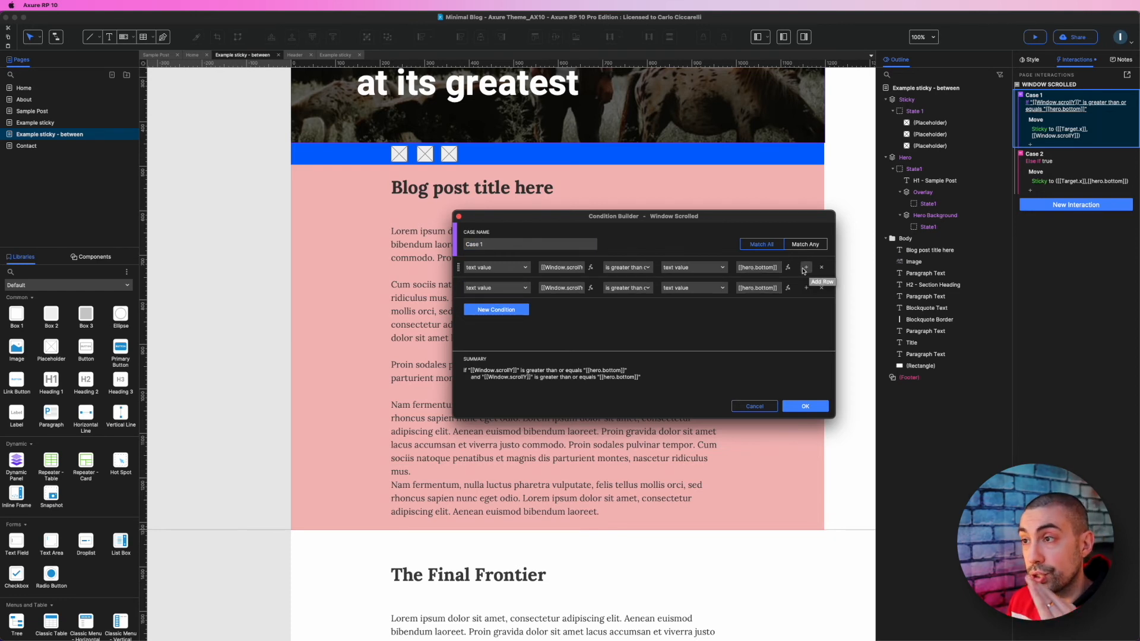
left_click(629, 289)
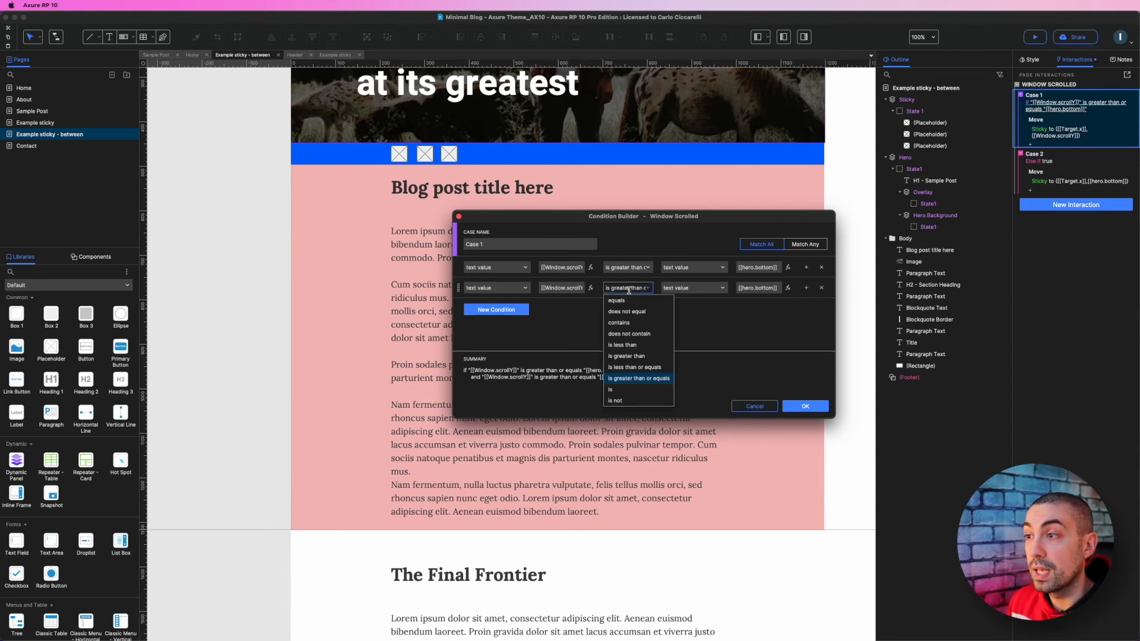
left_click(630, 367)
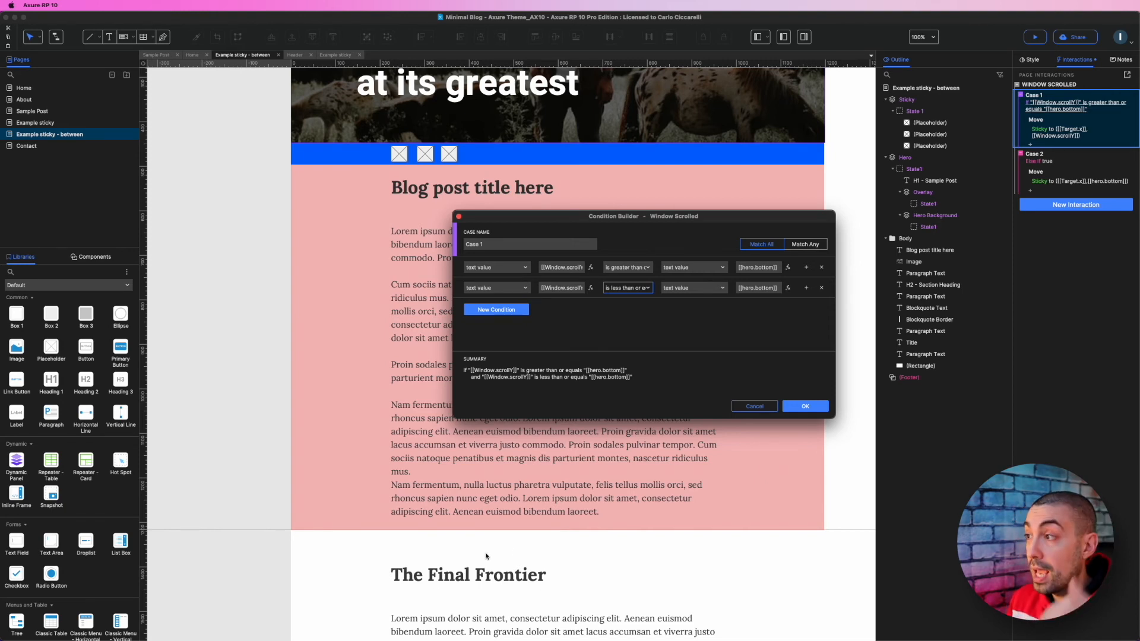
Step: Clear the second condition's comparison value and redefine its local variable as title, targeting the Title widget of The Final Frontier heading
left_click(788, 288)
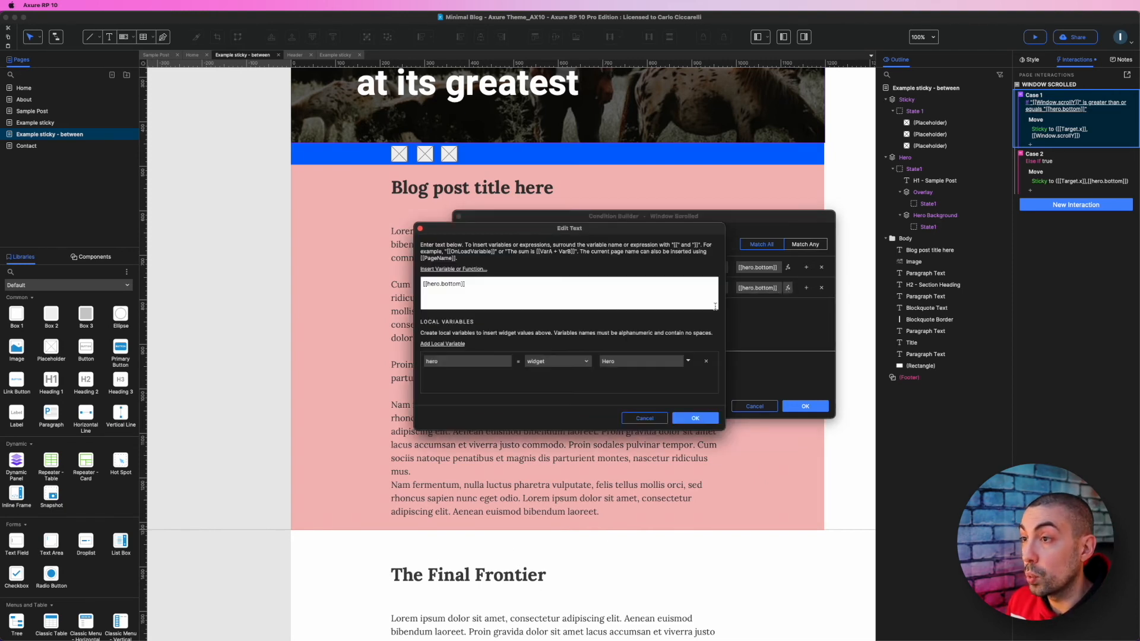
left_click_drag(542, 287, 345, 275)
key("BackSpace")
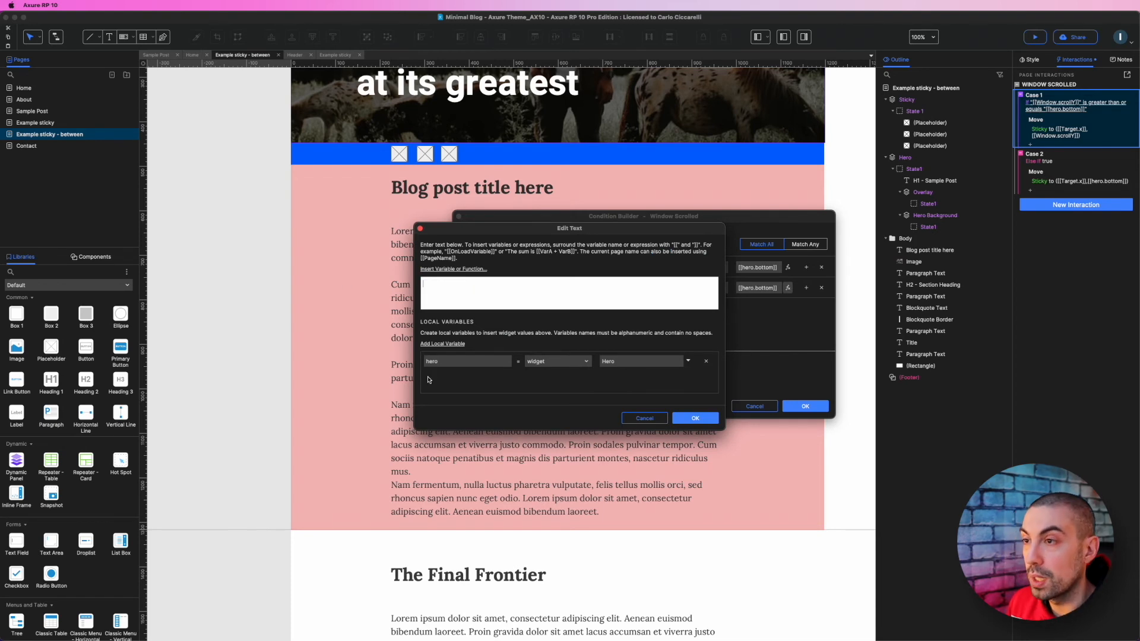
left_click(445, 363)
left_click_drag(445, 363, 397, 366)
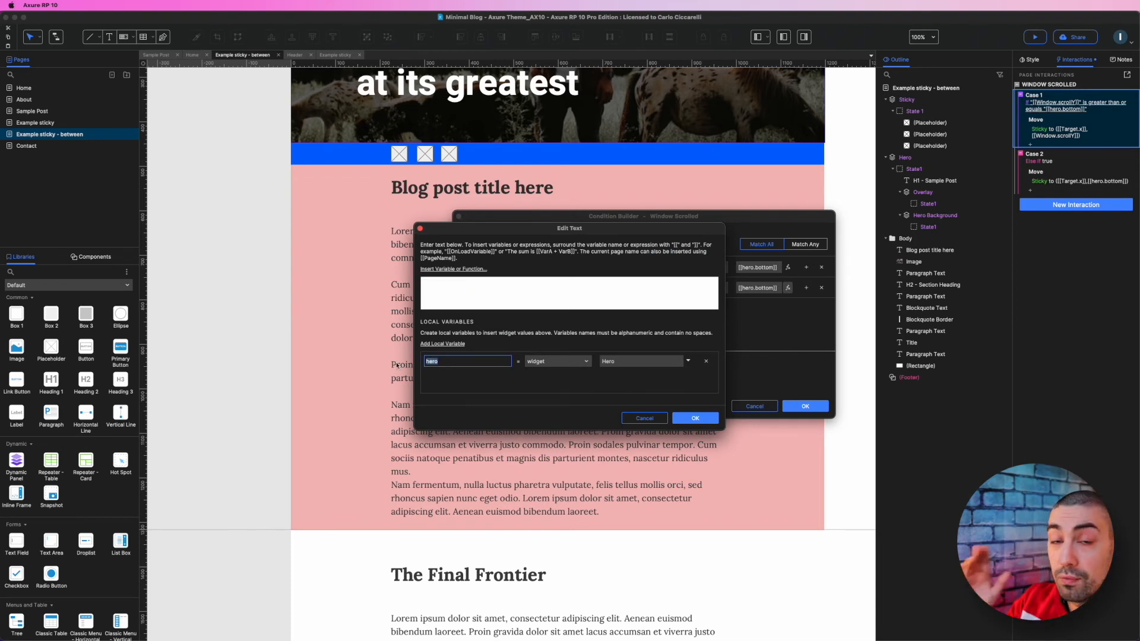
type("title")
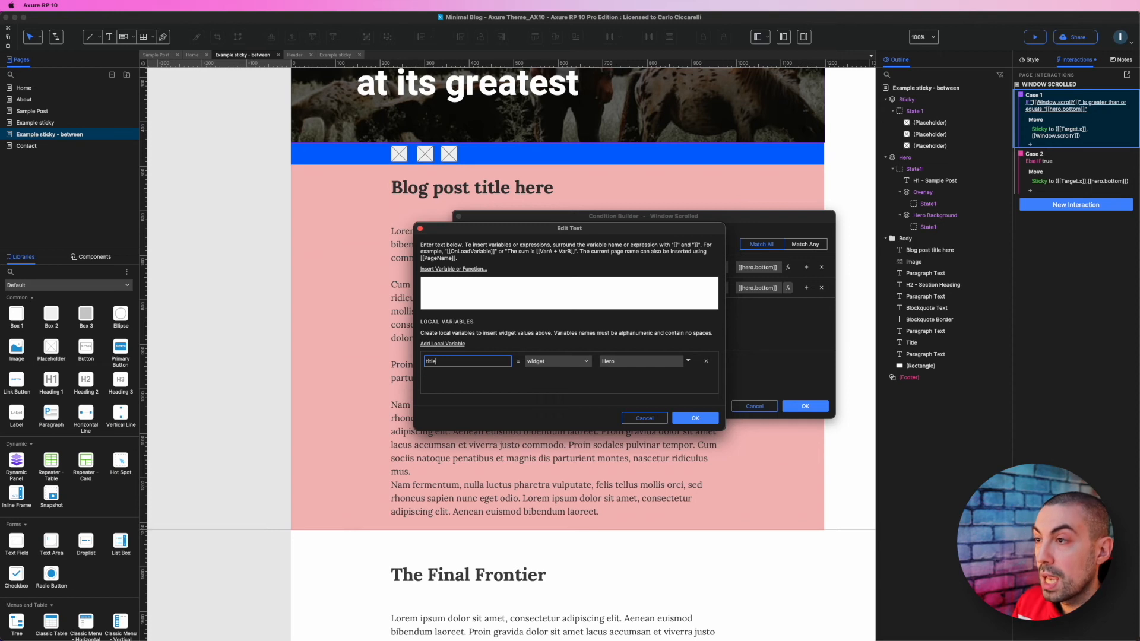
left_click(638, 358)
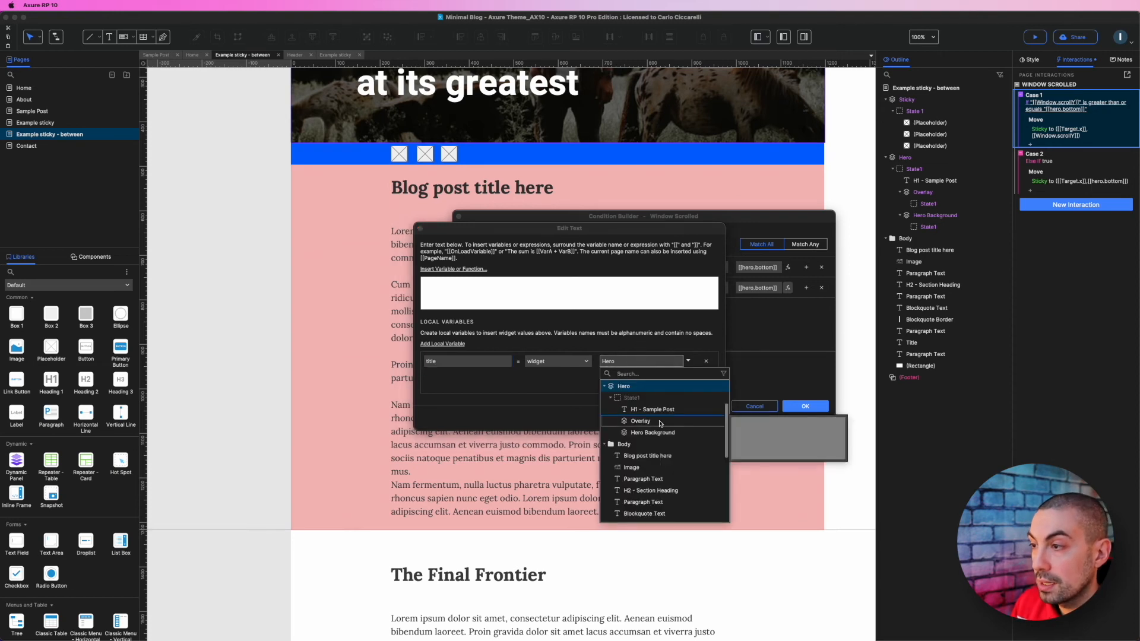
scroll(650, 458, "down", 3)
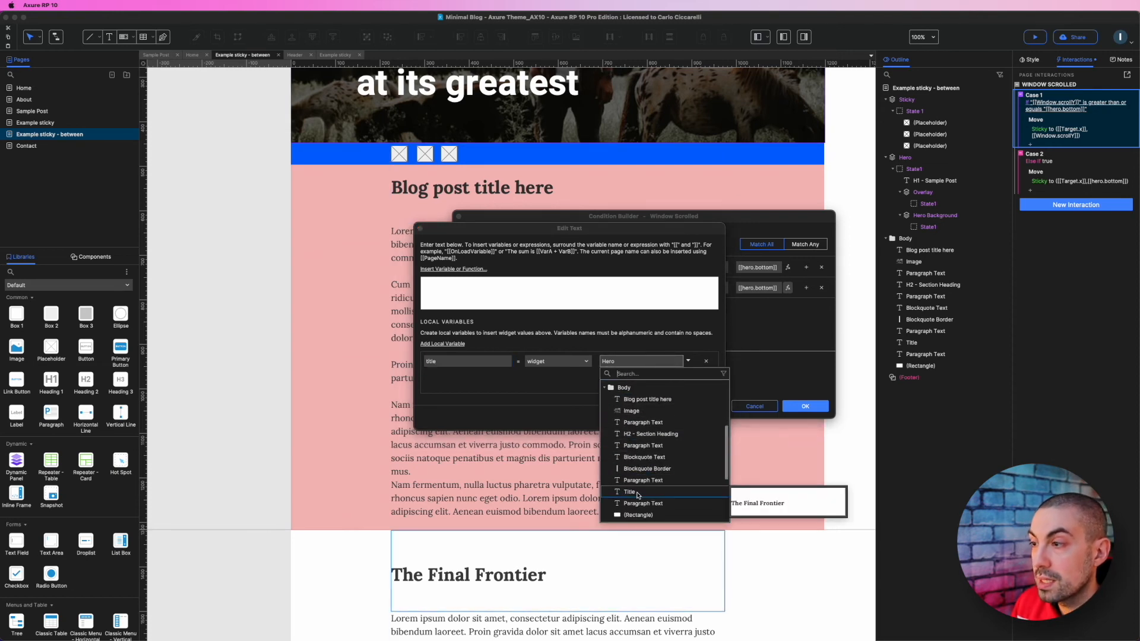
left_click(637, 493)
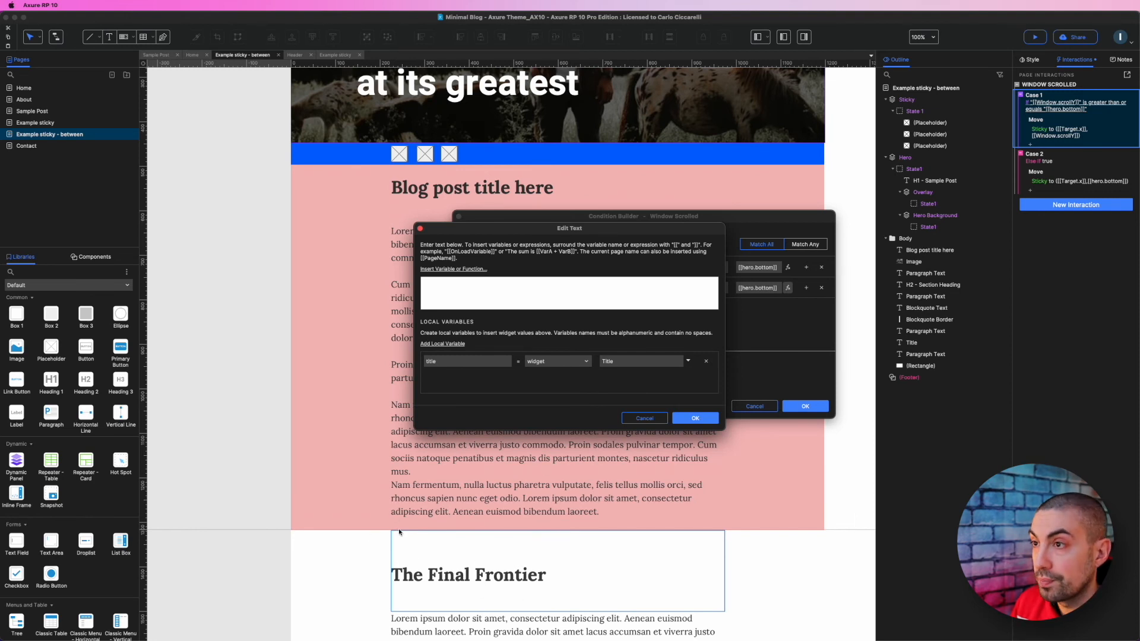
Step: Set the second condition's comparison value to [[title.top]] and accept the Case 1 conditions
left_click(448, 270)
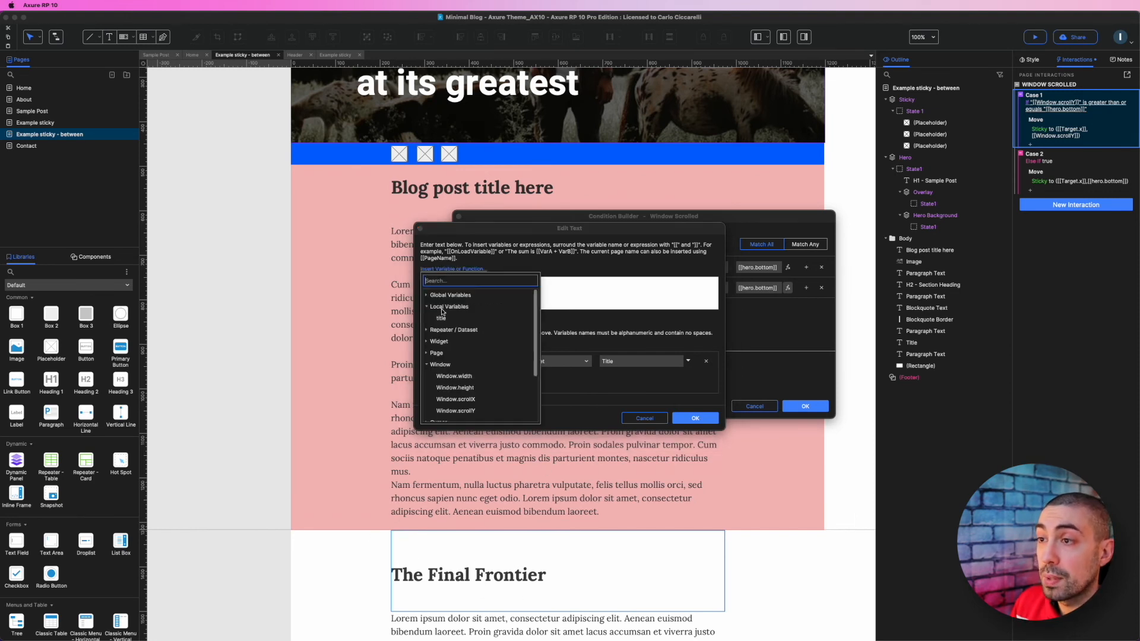
left_click(440, 319)
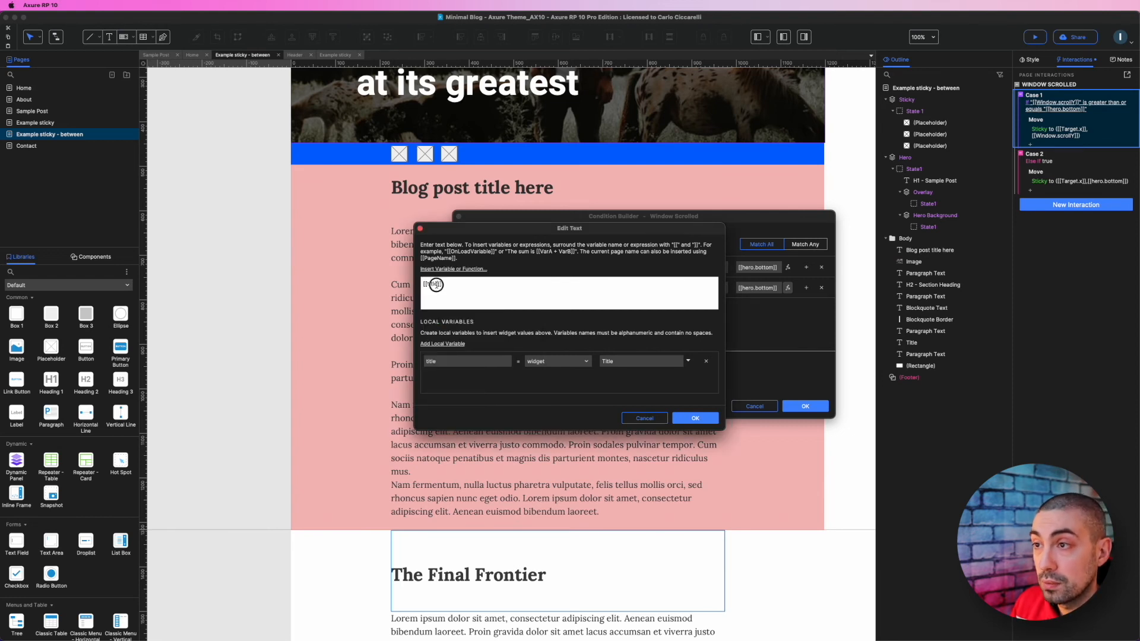
type(".top")
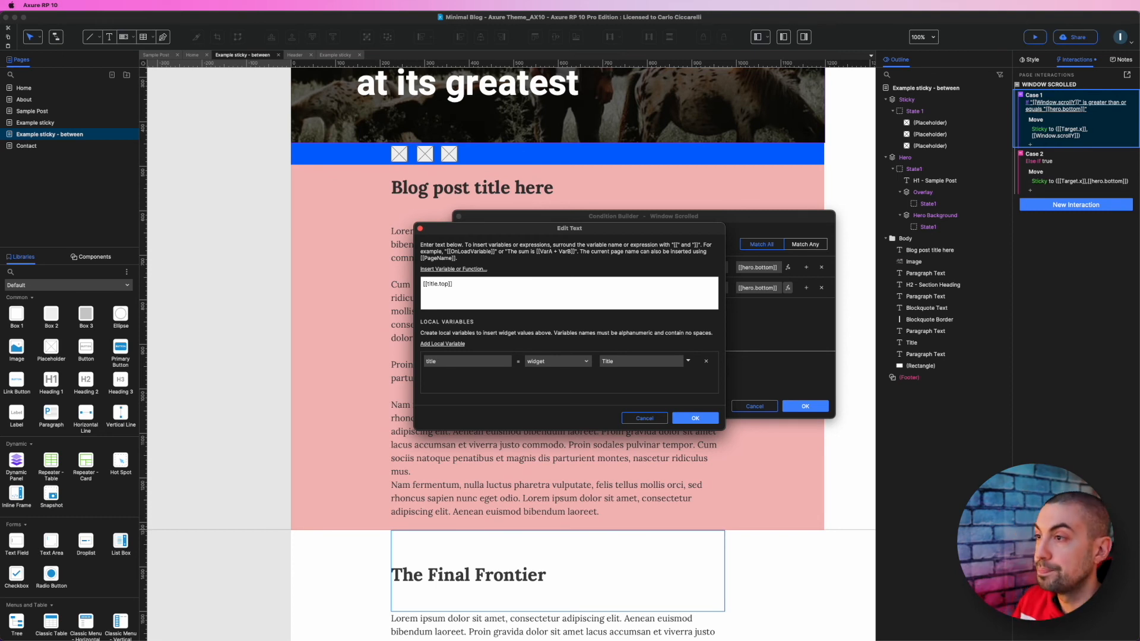
left_click(689, 419)
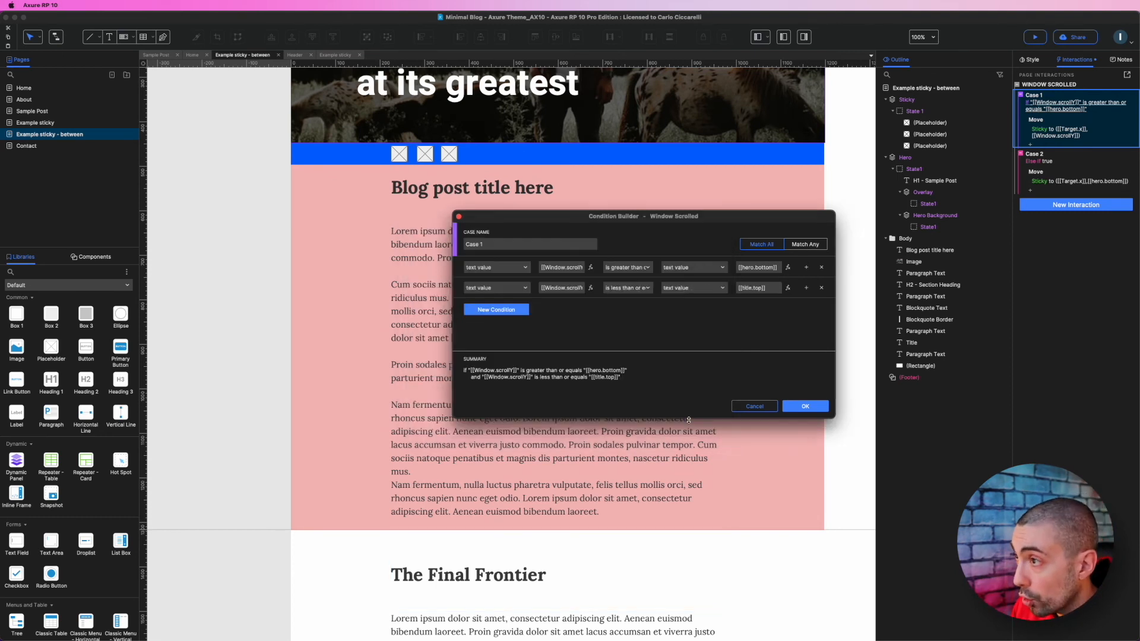
left_click(819, 407)
left_click(825, 410)
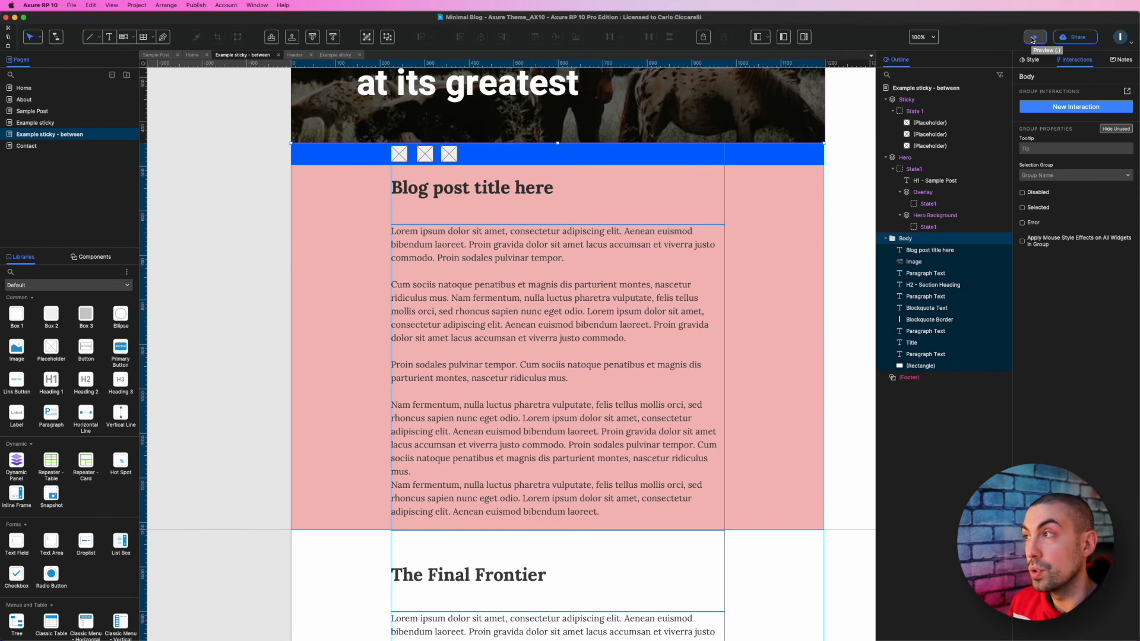
Step: Preview the Example sticky - between page, scrolling past The Final Frontier heading and back up to examine where the blue bar sticks and releases
left_click(541, 574)
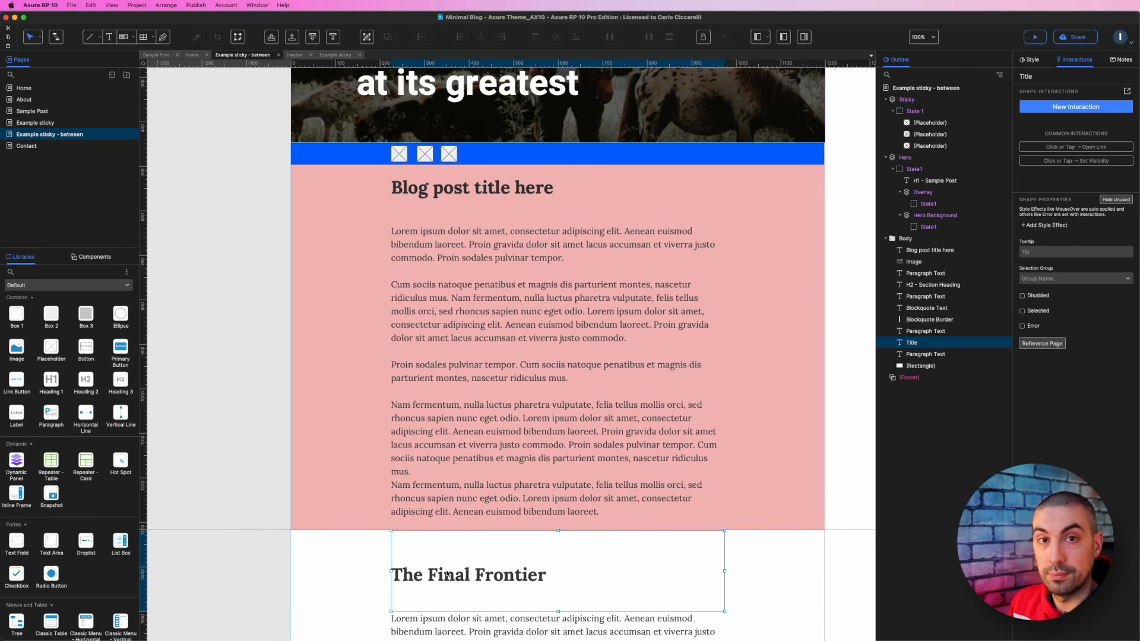
left_click(1033, 42)
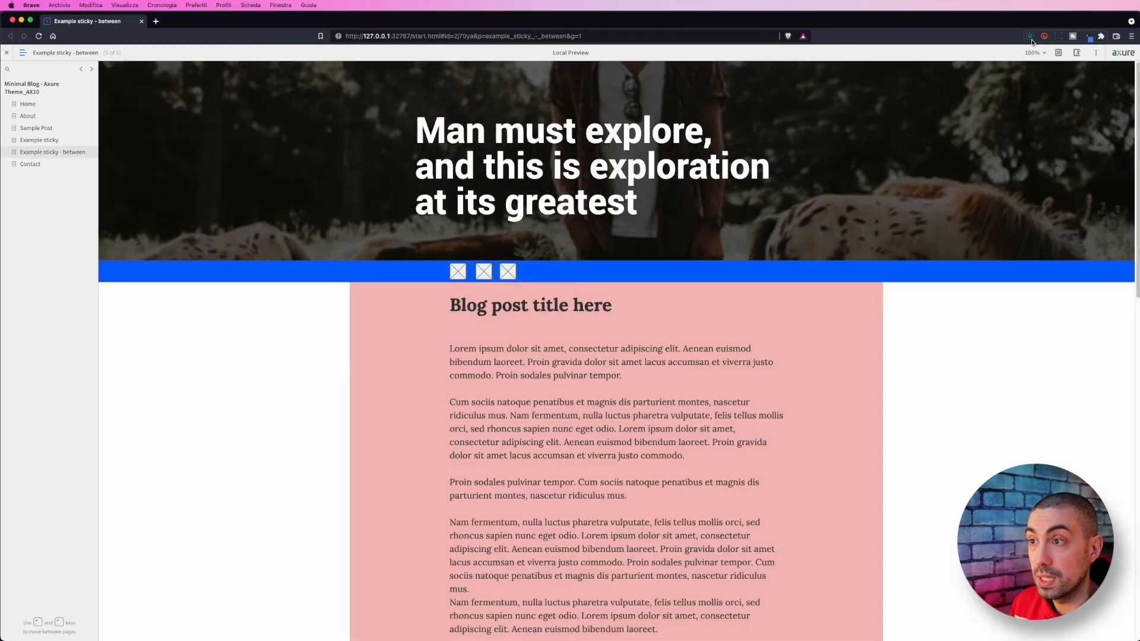
scroll(616, 351, "down", 5)
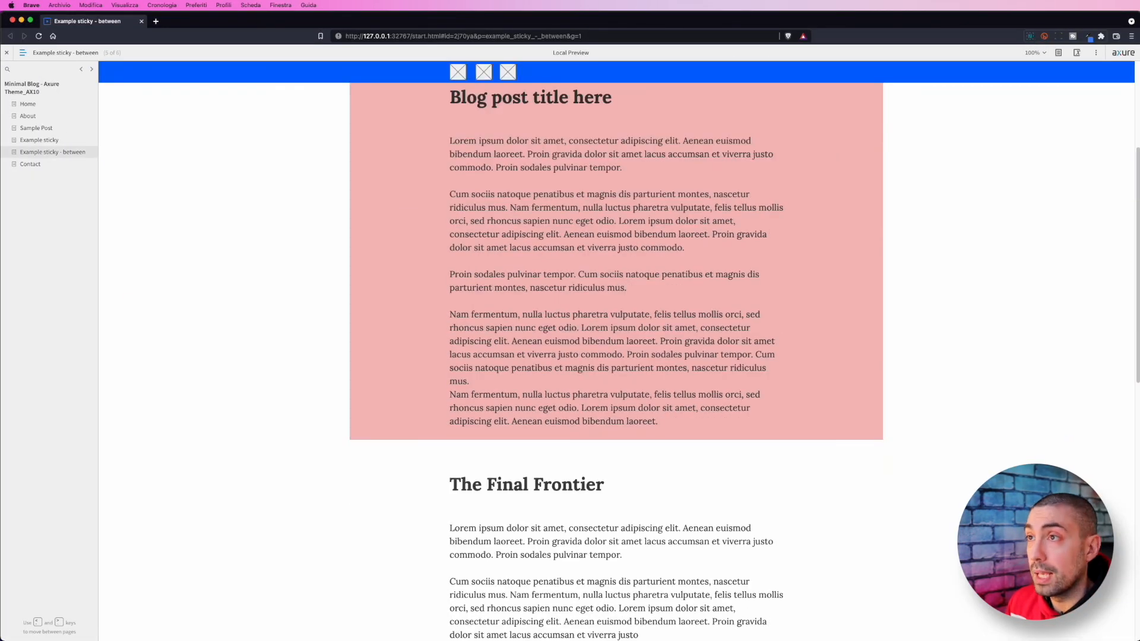
scroll(616, 362, "down", 2)
scroll(616, 361, "down", 5)
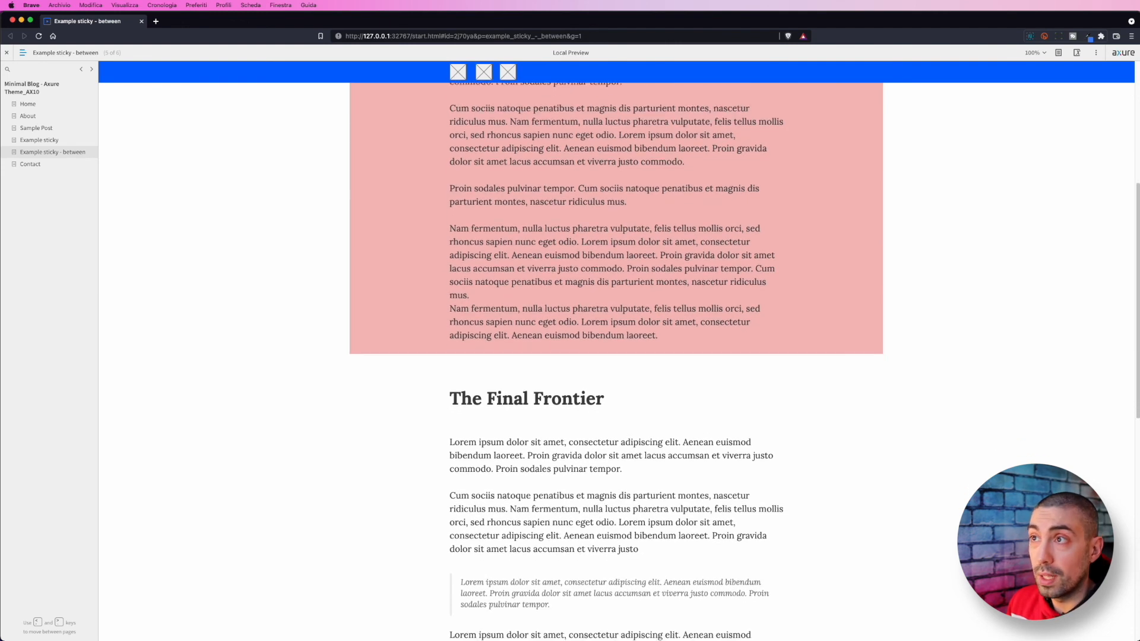
scroll(617, 362, "down", 2)
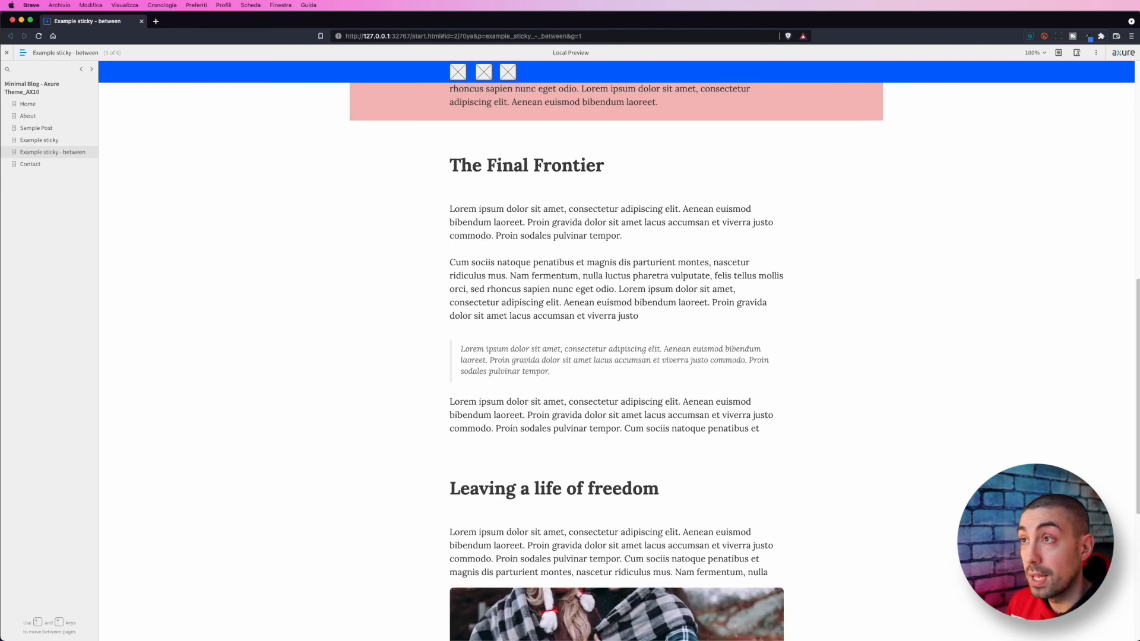
scroll(617, 361, "down", 2)
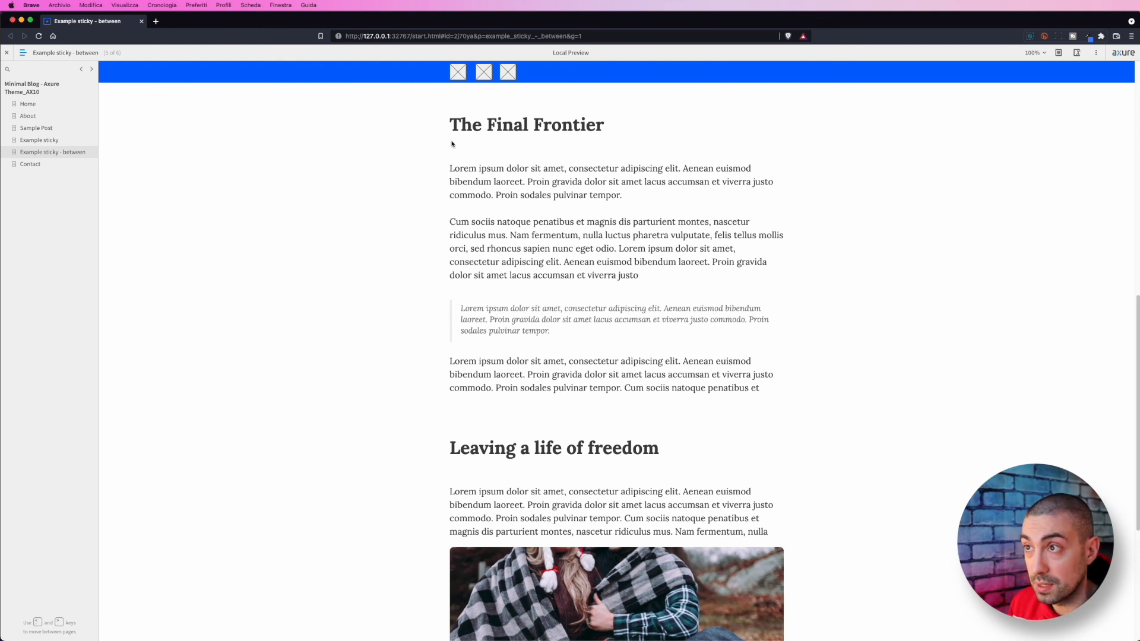
scroll(930, 368, "down", 2)
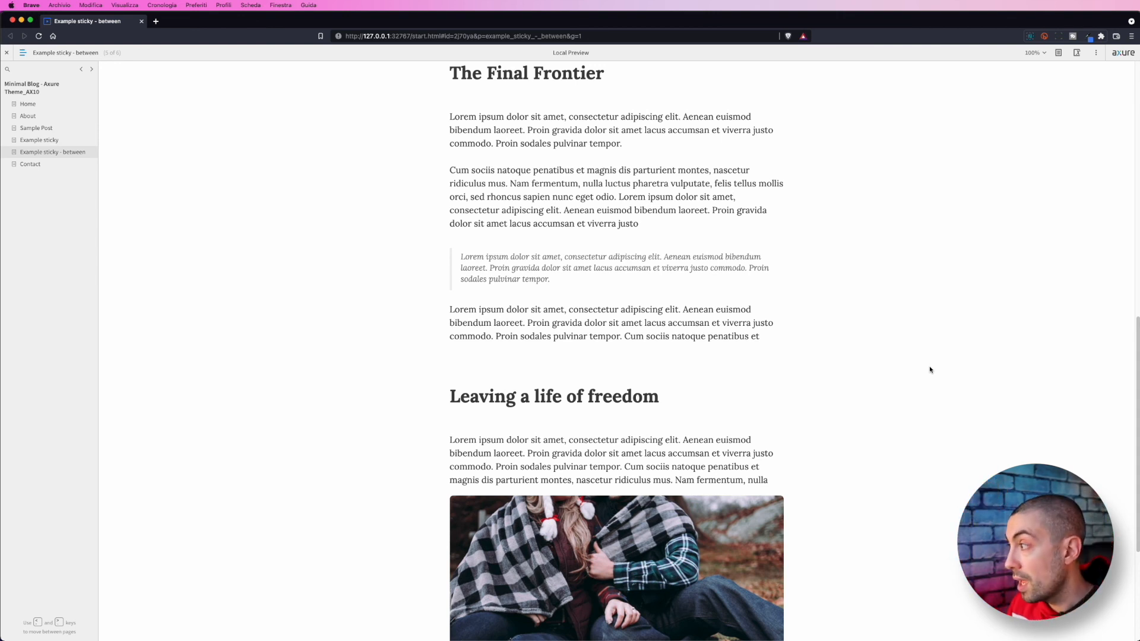
scroll(930, 369, "up", 3)
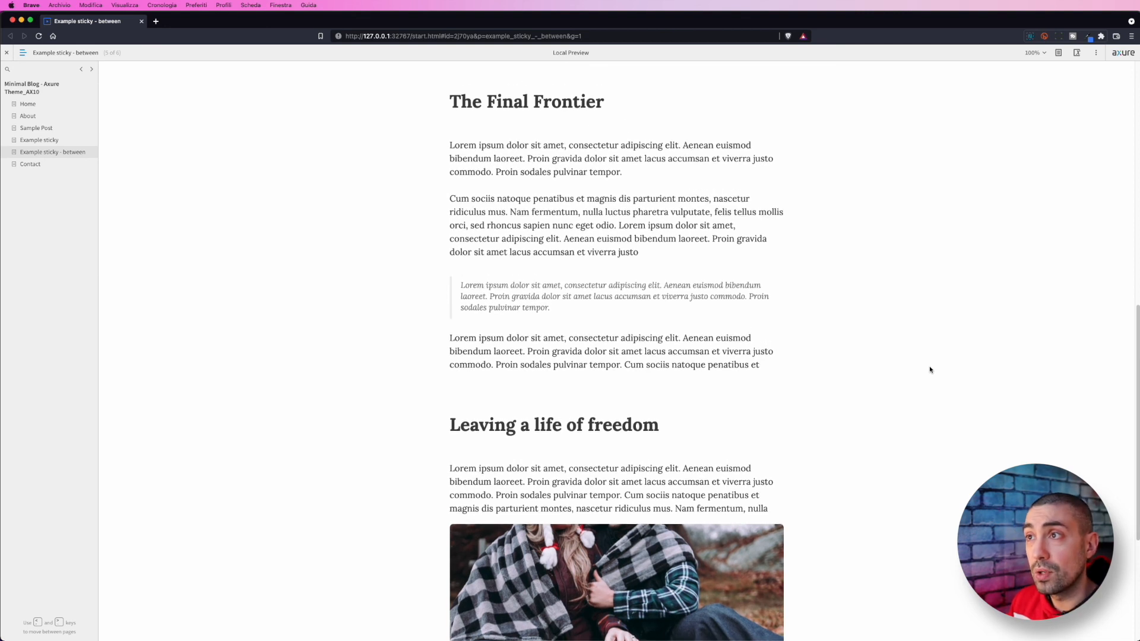
scroll(930, 374, "up", 6)
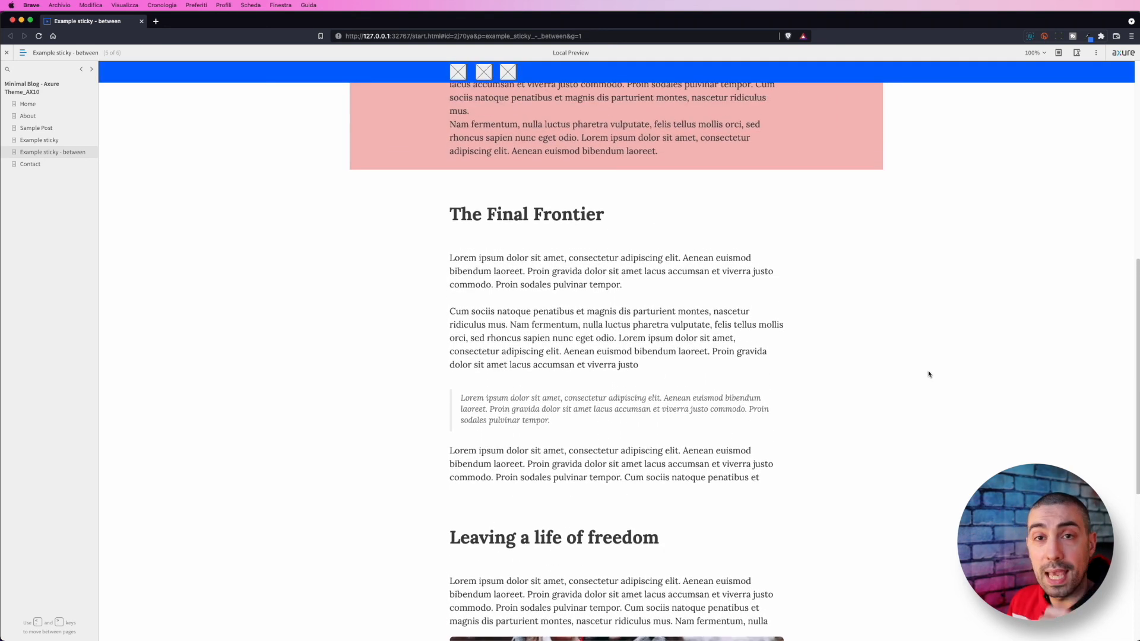
scroll(867, 327, "up", 3)
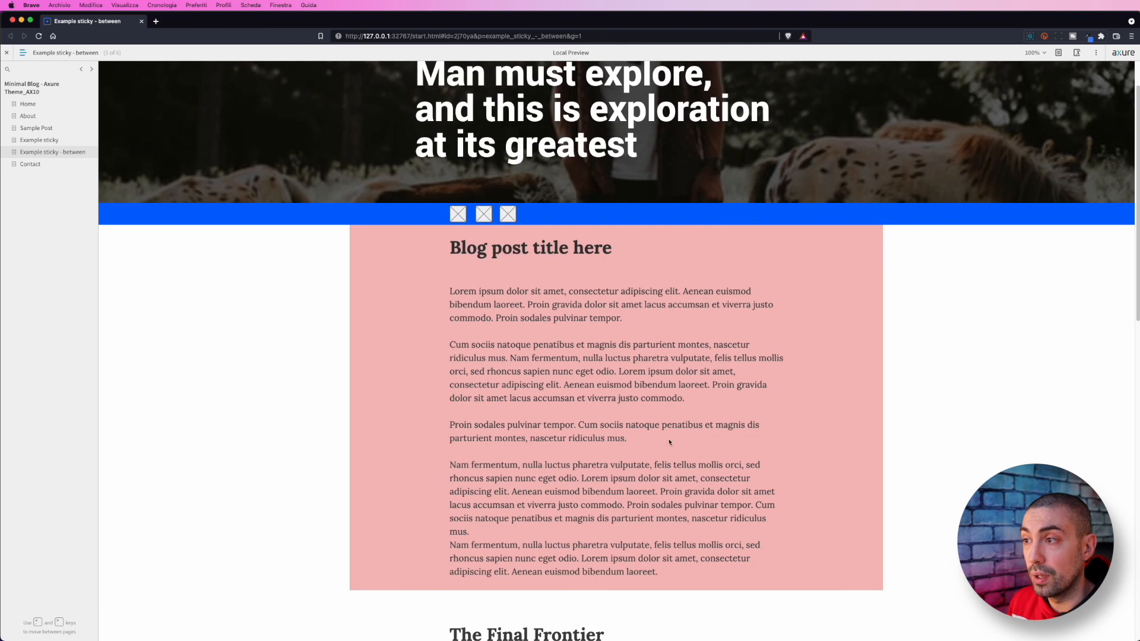